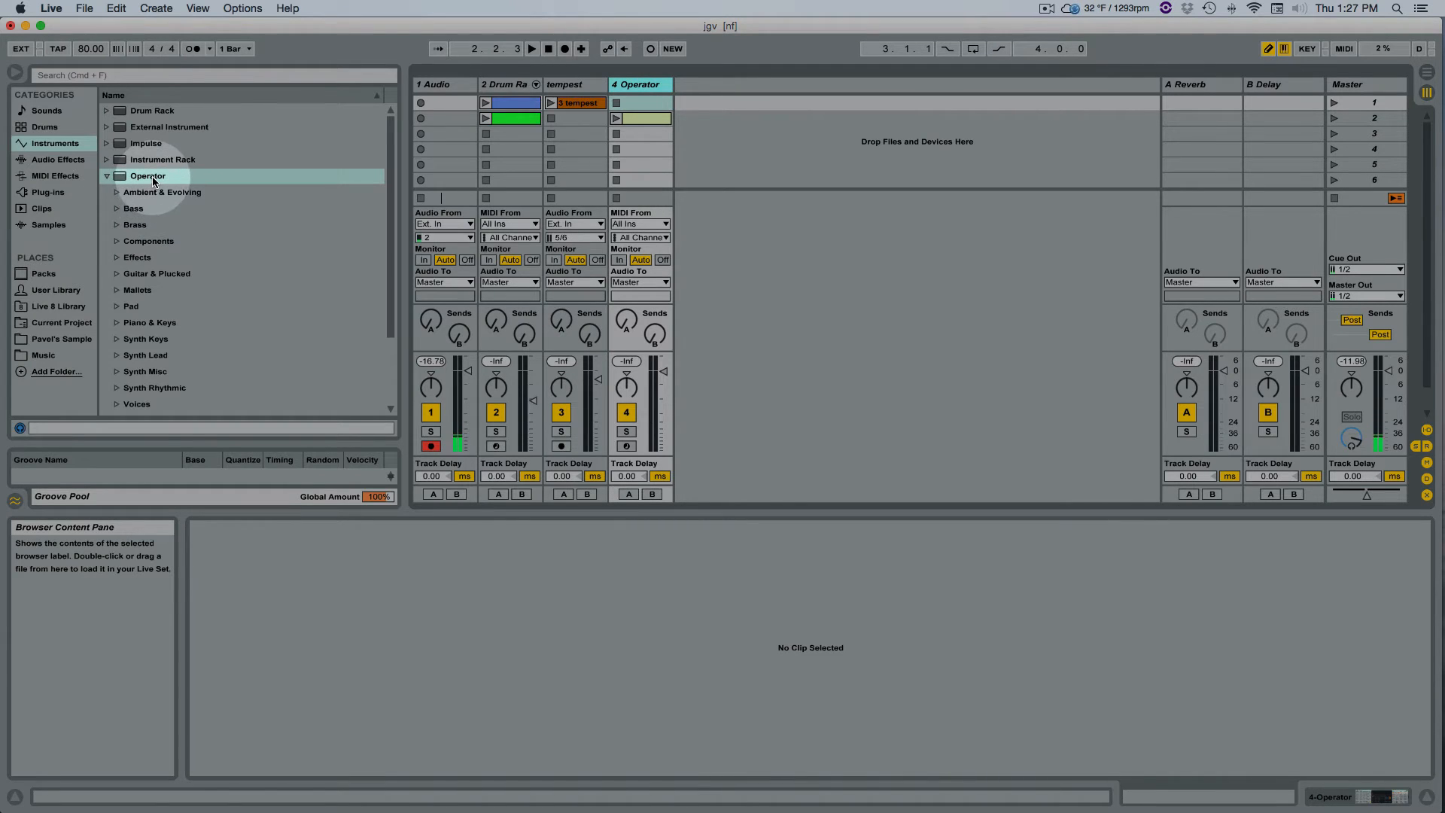
Add an Operator instrument on a new MIDI track and rename the track clap.
left_click_drag(153, 181, 757, 104)
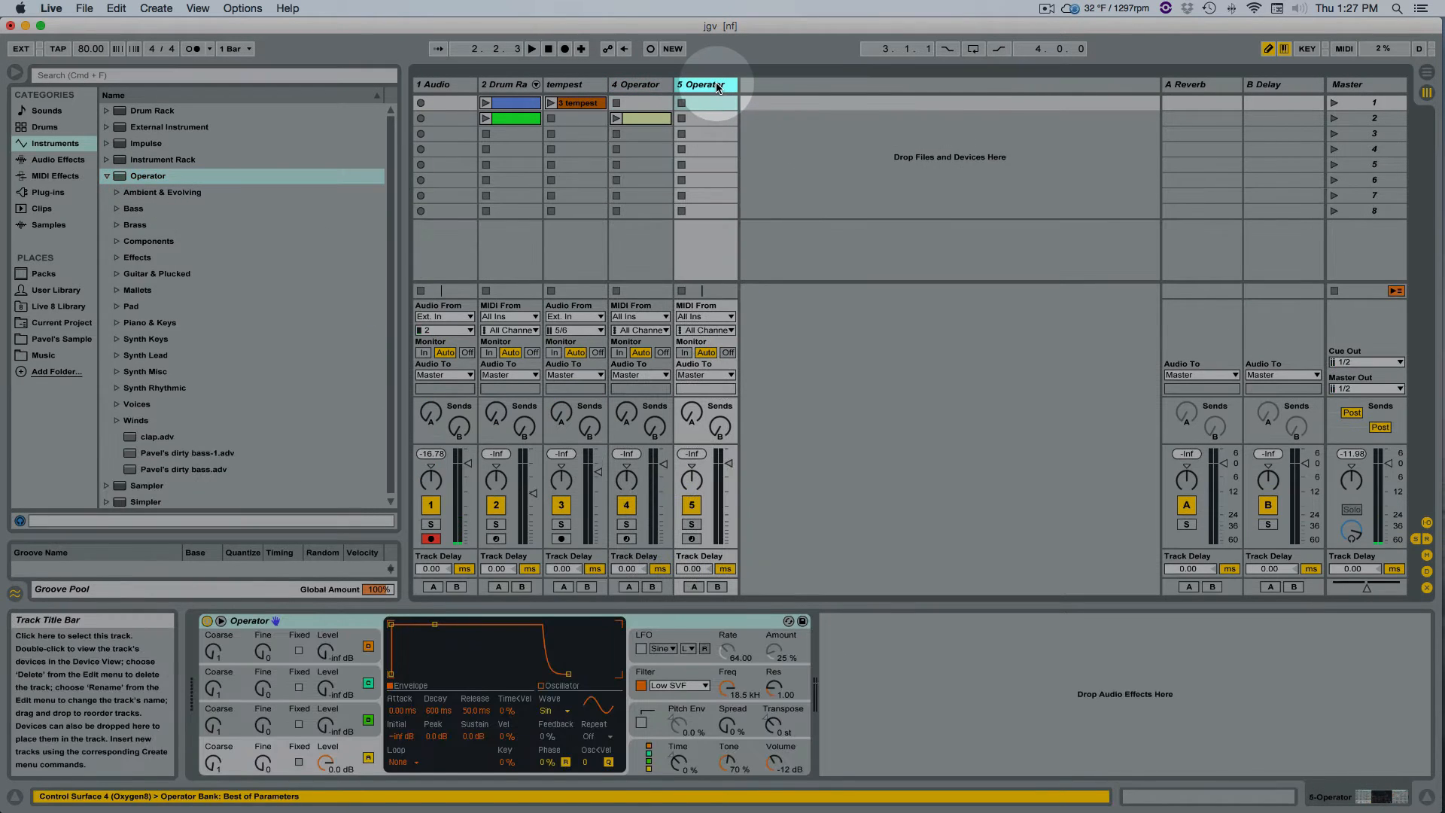
key("super+r")
type("calp")
key("Return")
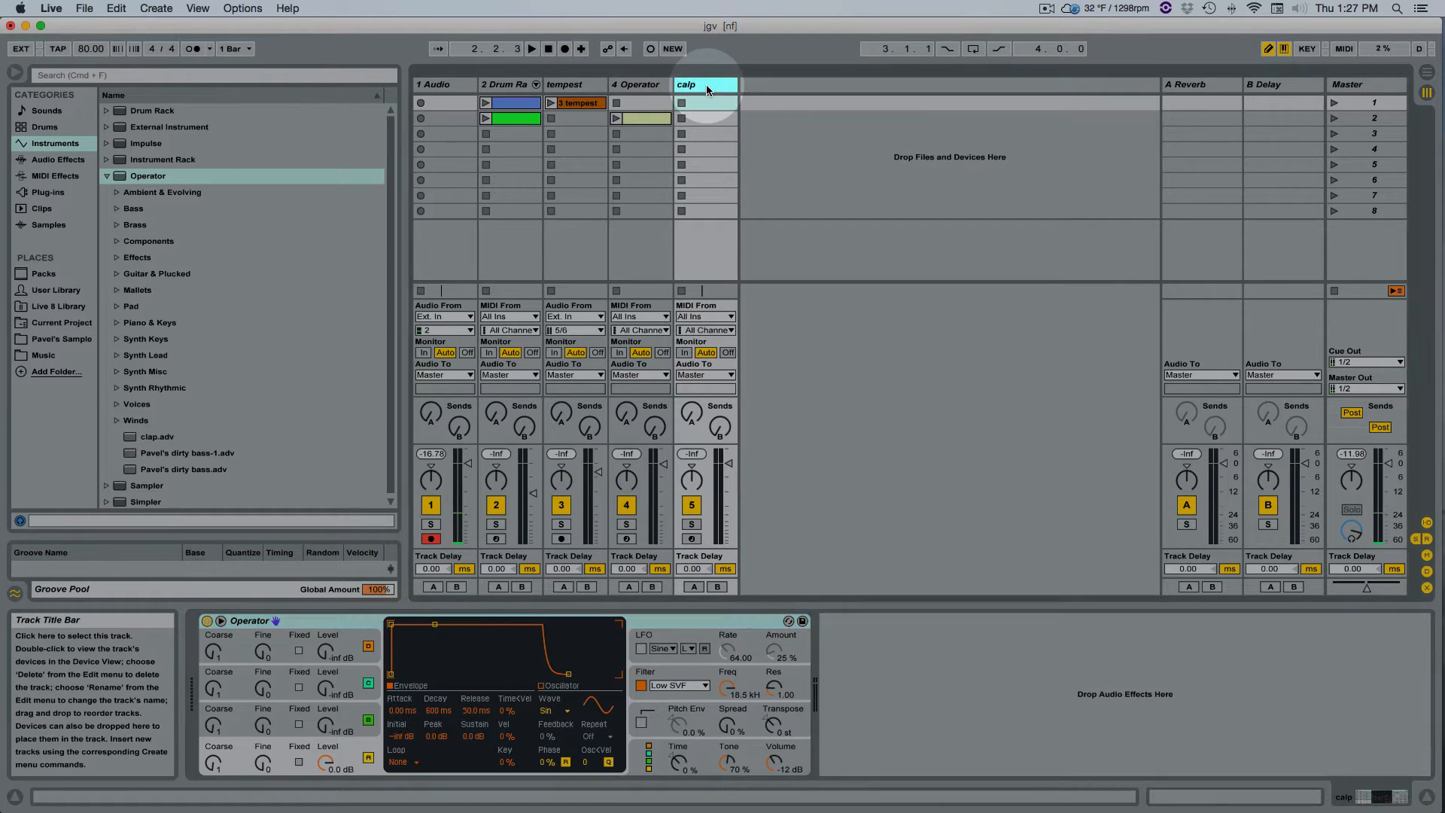
key("super+r")
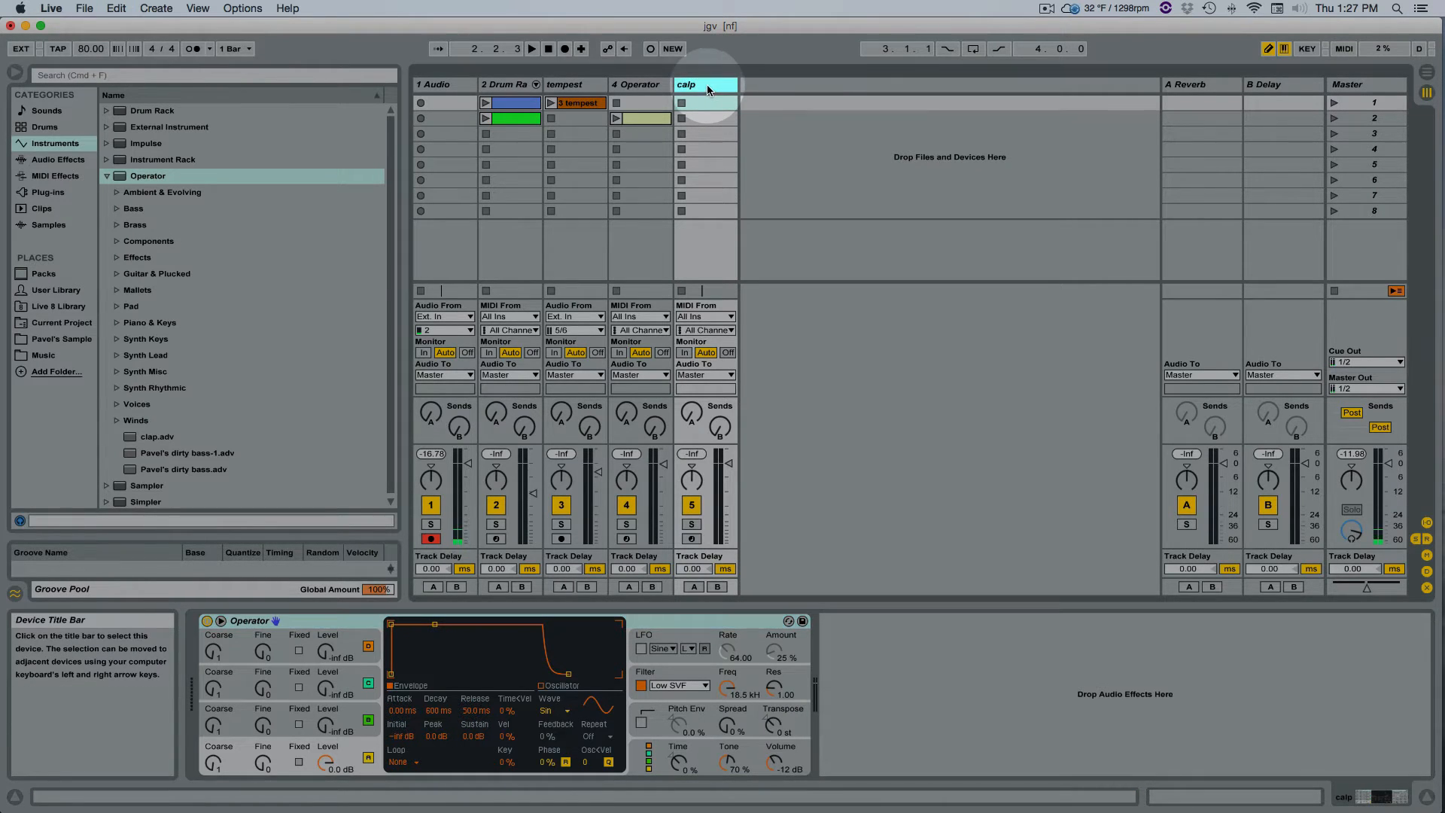
left_click(706, 89)
key("super+r")
type("c")
key("Return")
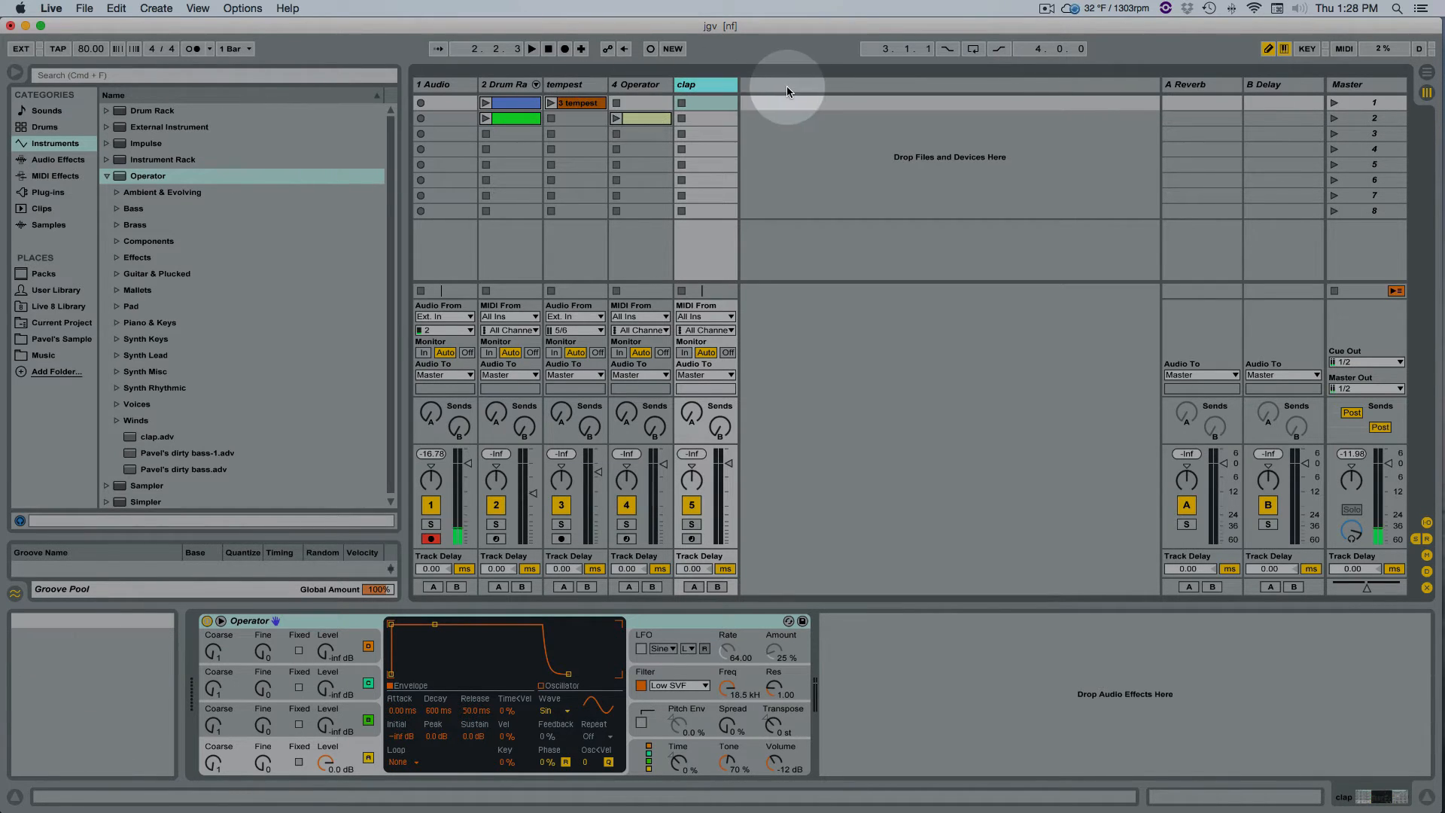
Create a one-bar clip in the clap track's first slot with C3 notes on beats 2 and 4, and launch it.
double_click(700, 104)
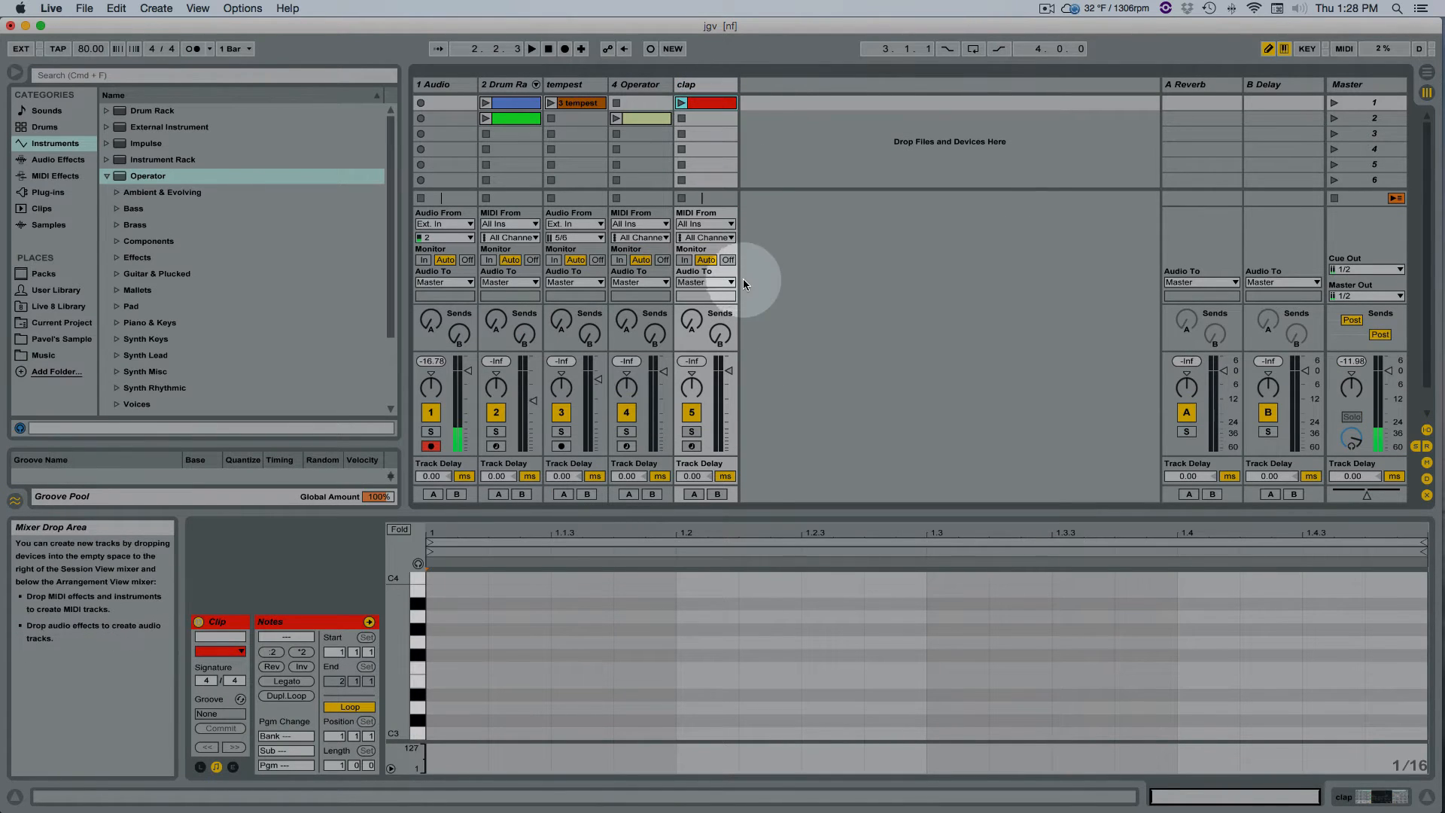
scroll(693, 678, "down", 2)
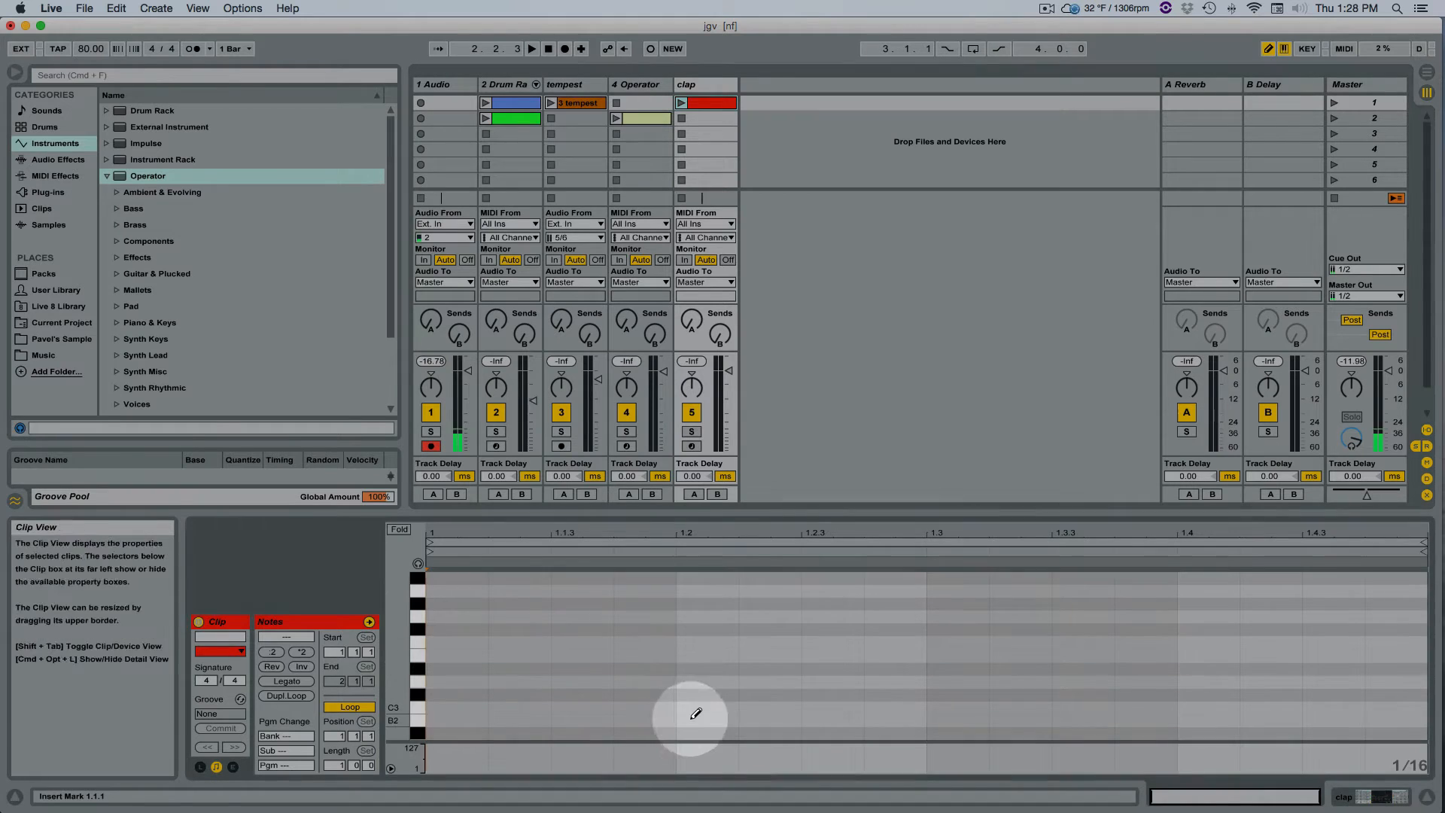
left_click(712, 704)
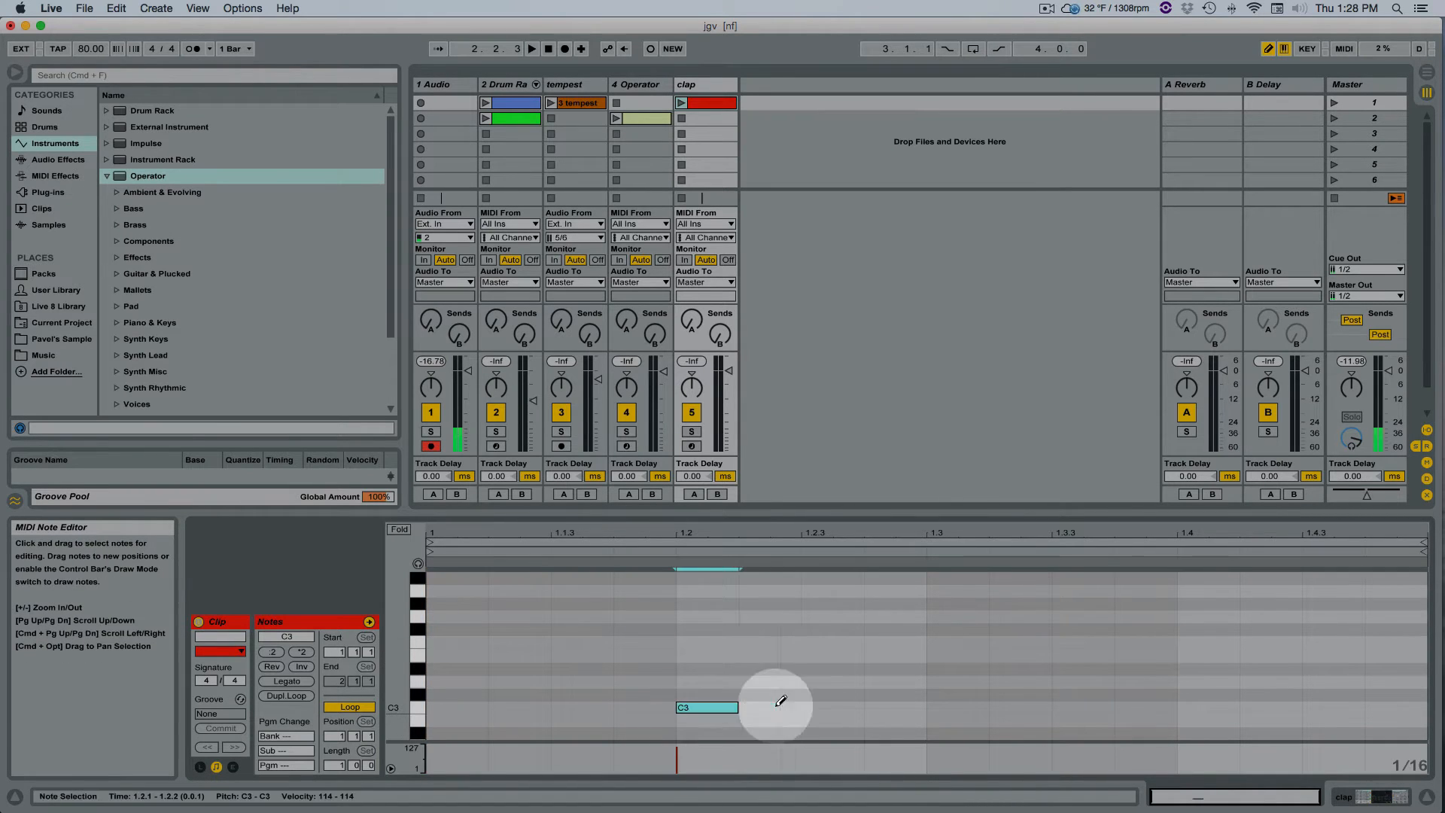
left_click(1209, 704)
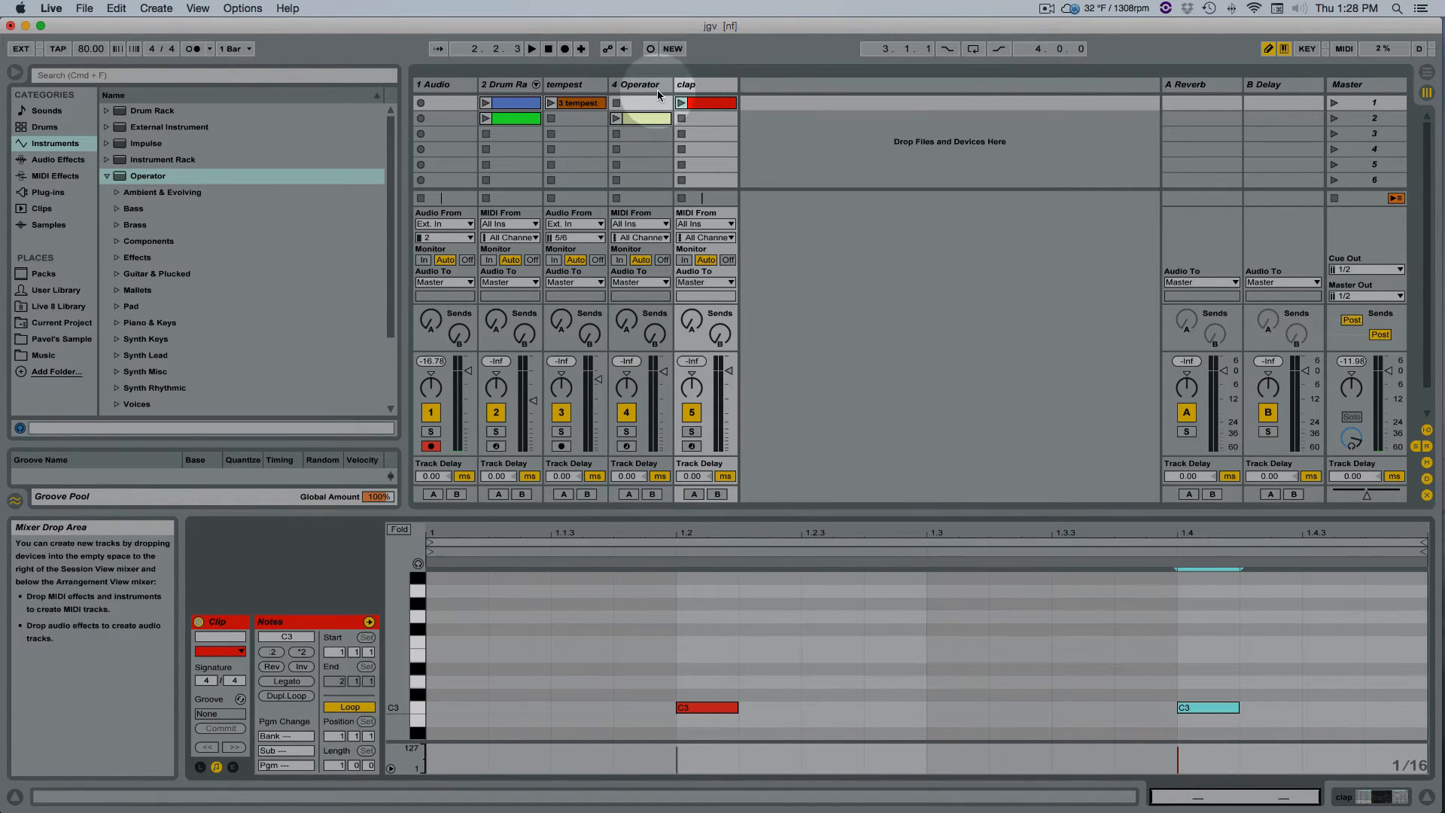
left_click(682, 102)
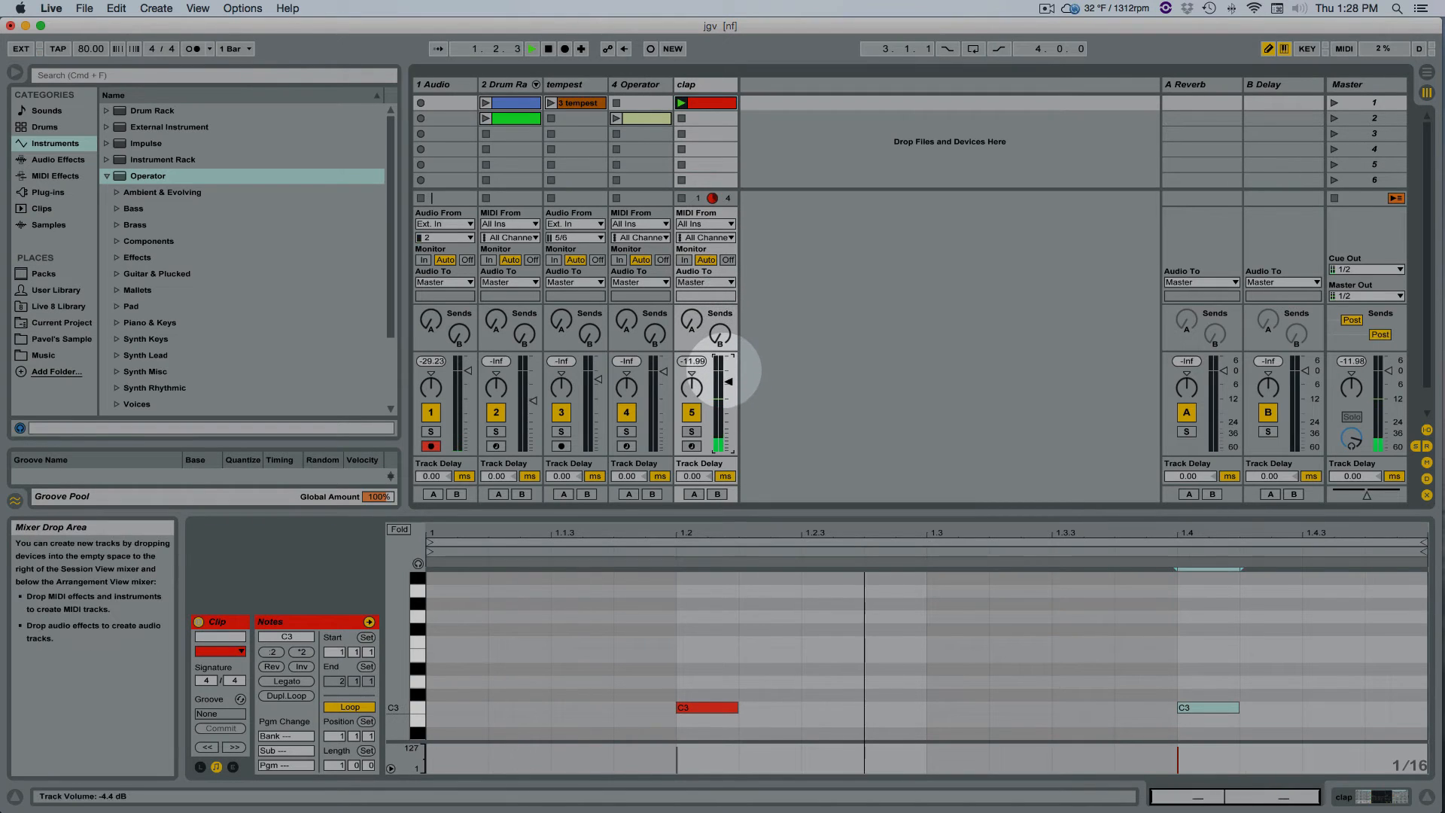
Show the clap track's Operator and switch off oscillators B, C and D, leaving oscillator A selected.
double_click(700, 86)
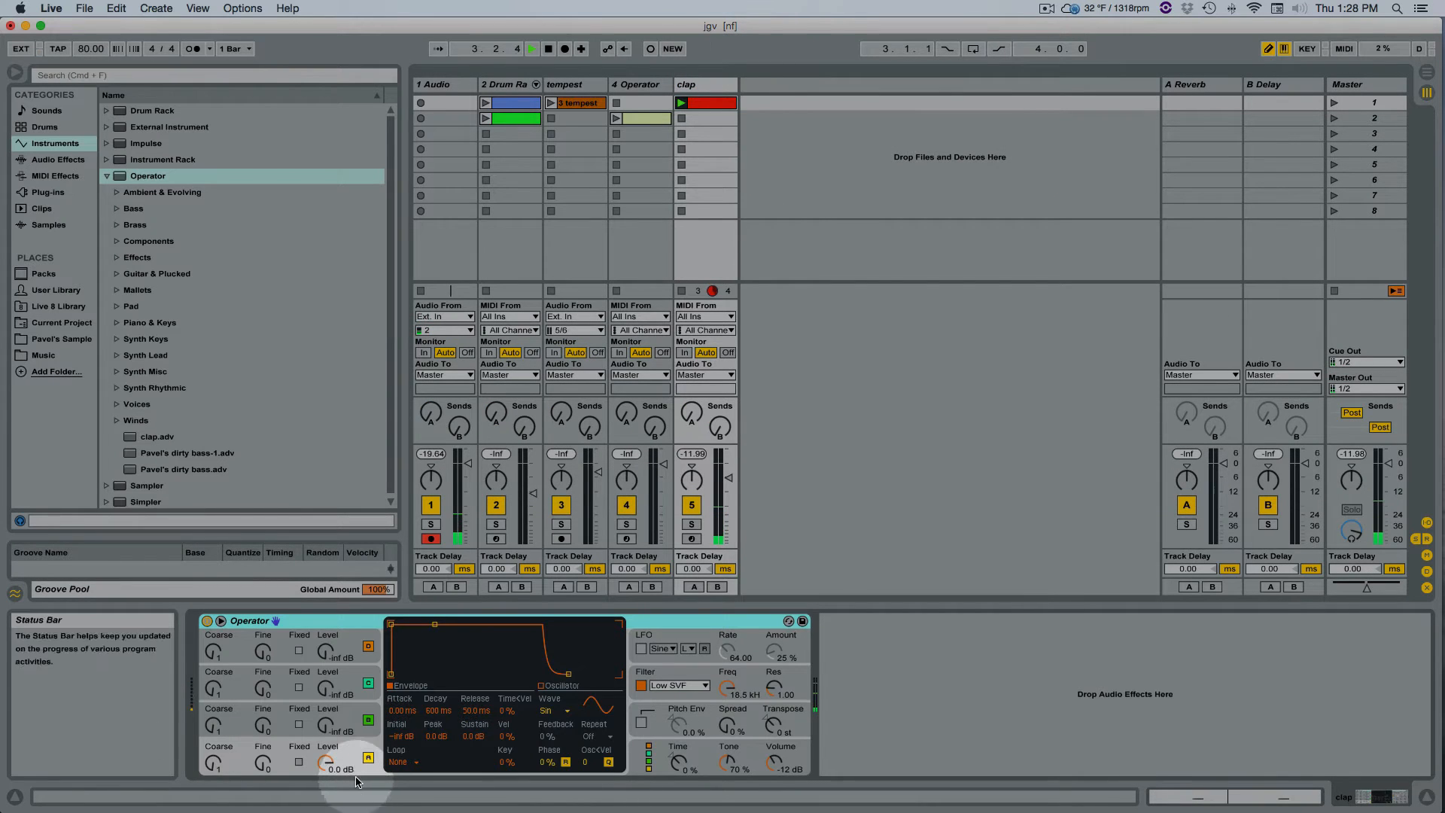
key("space")
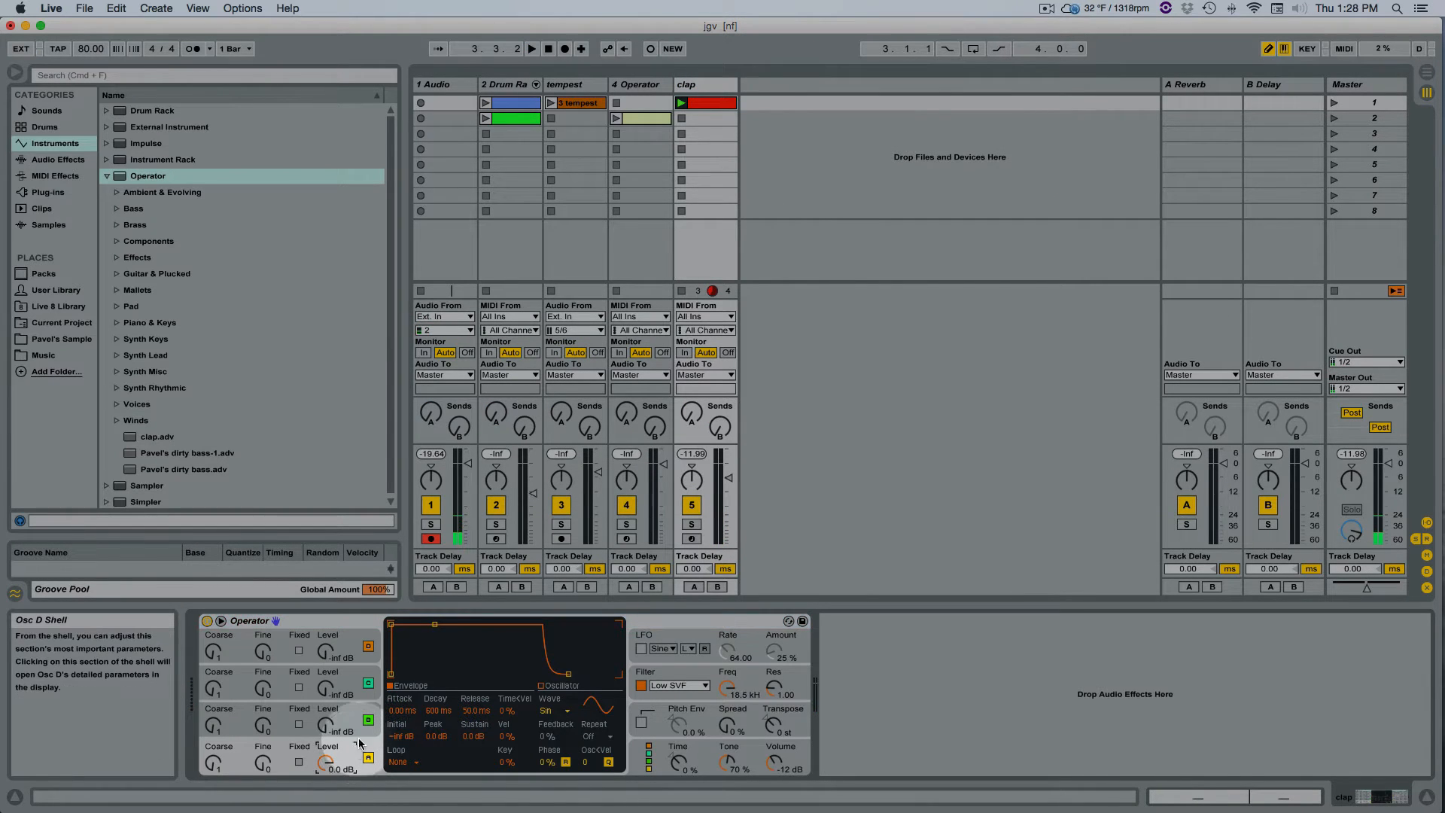
left_click(368, 720)
left_click(368, 683)
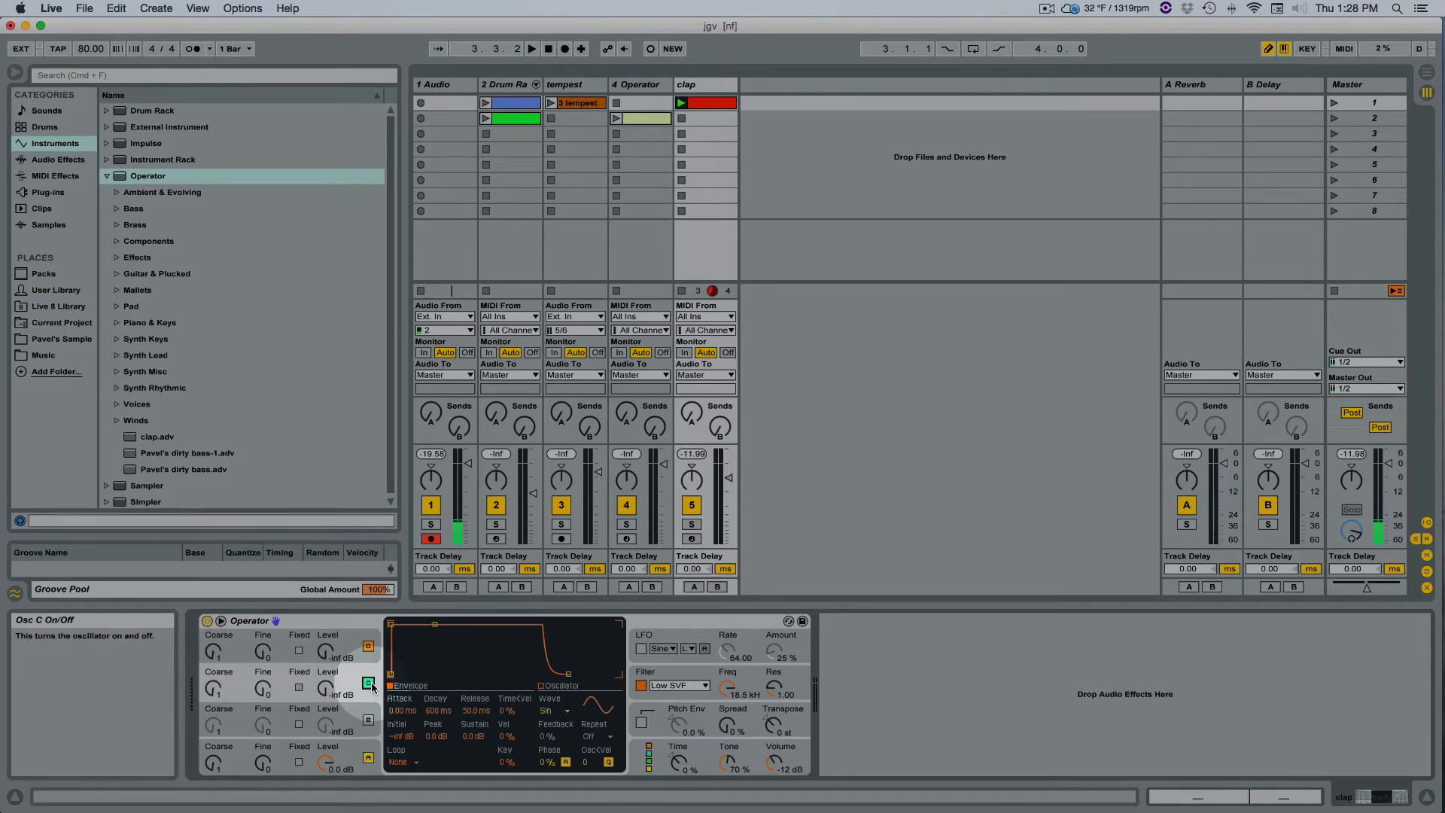
left_click(368, 646)
left_click(354, 750)
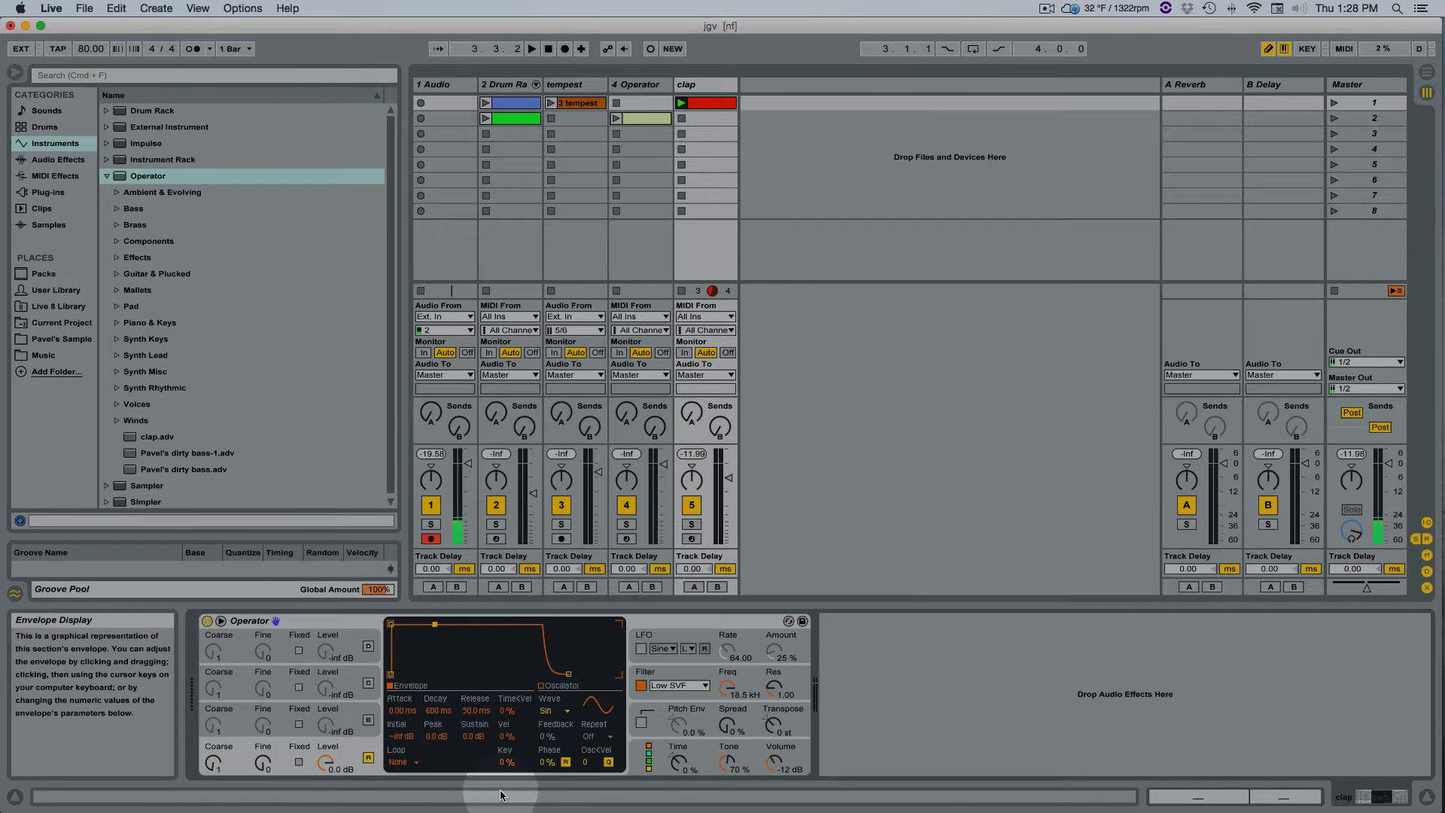
Shape oscillator A's envelope during playback with sustain at -inf dB, decay at 1.25 s and release at 447 ms.
left_click_drag(435, 624, 435, 674)
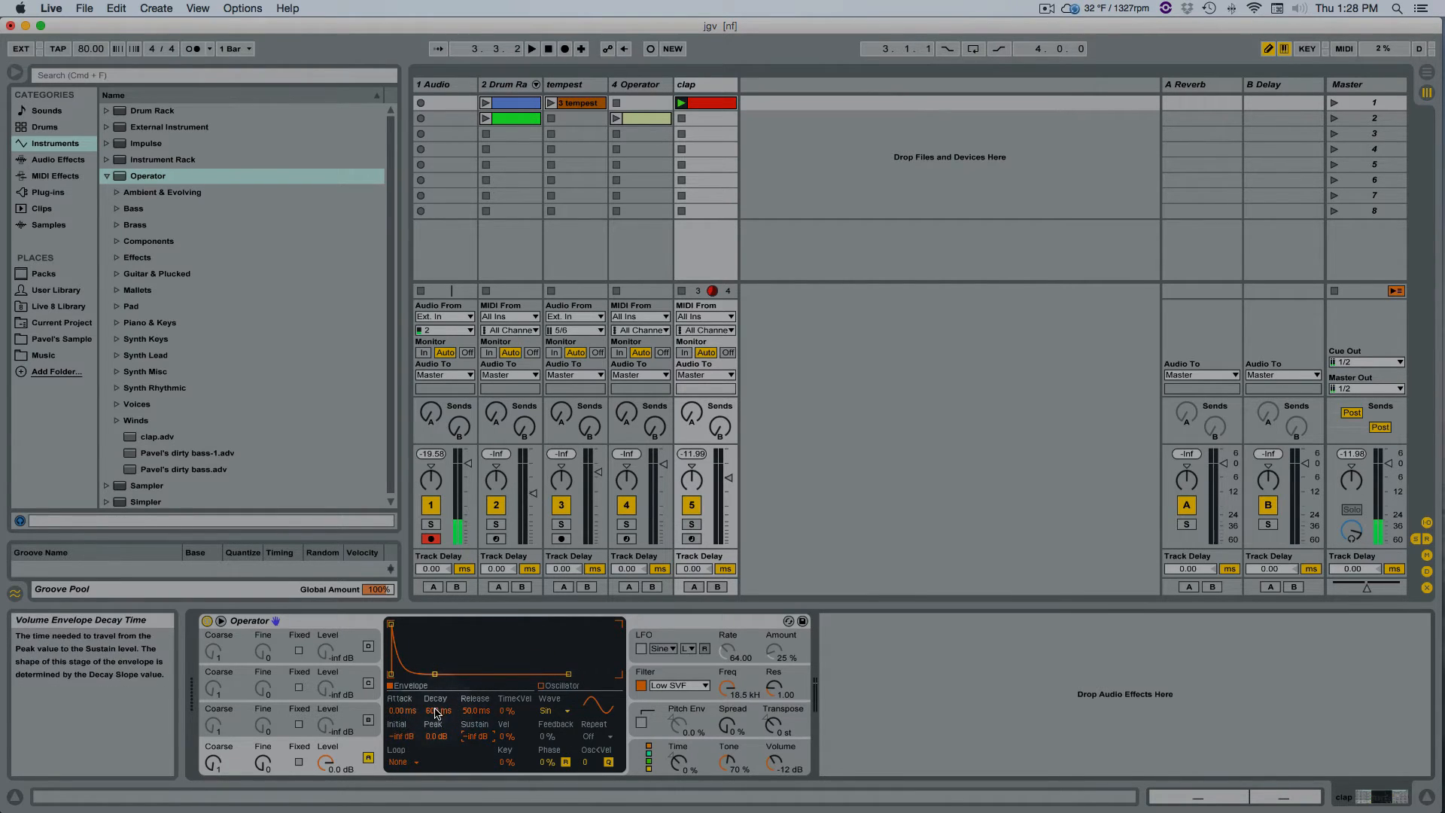
key("space")
left_click(435, 712)
left_click_drag(435, 712, 435, 700)
left_click_drag(435, 711, 436, 718)
left_click_drag(435, 711, 435, 714)
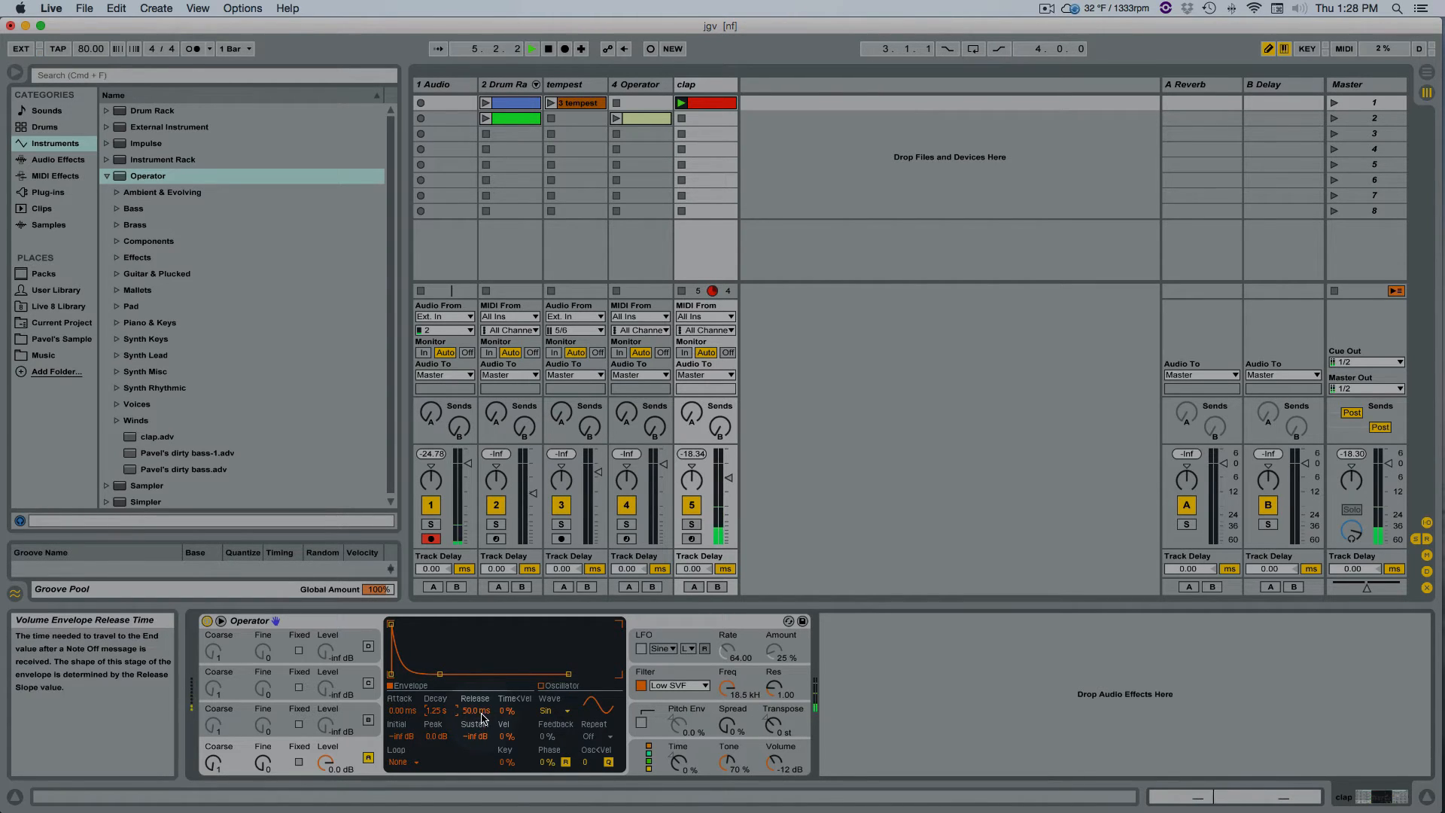
left_click_drag(476, 710, 476, 694)
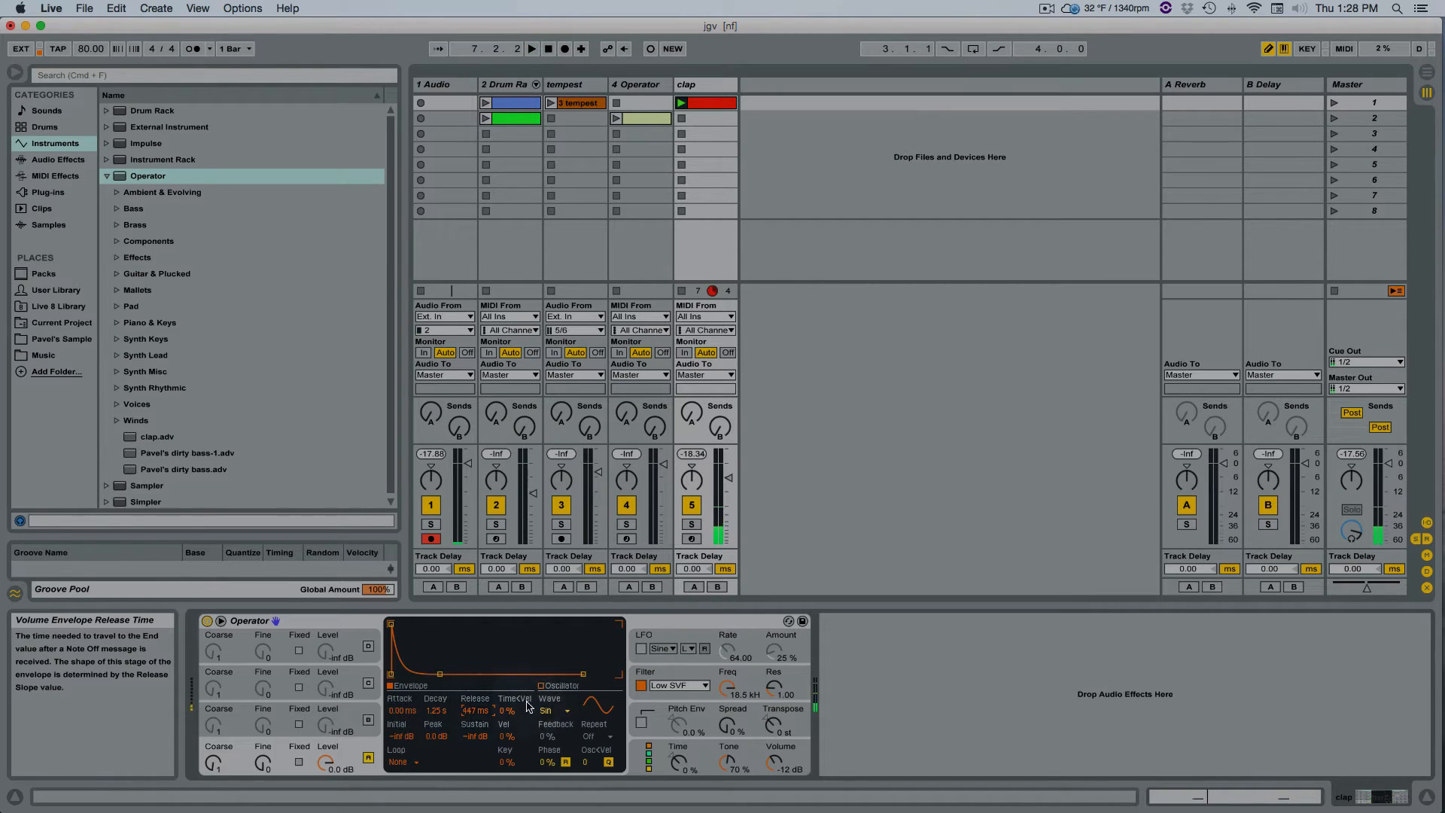
Set oscillator A's waveform to Noise White and lower the clap track's volume to -13.0 dB.
left_click(547, 712)
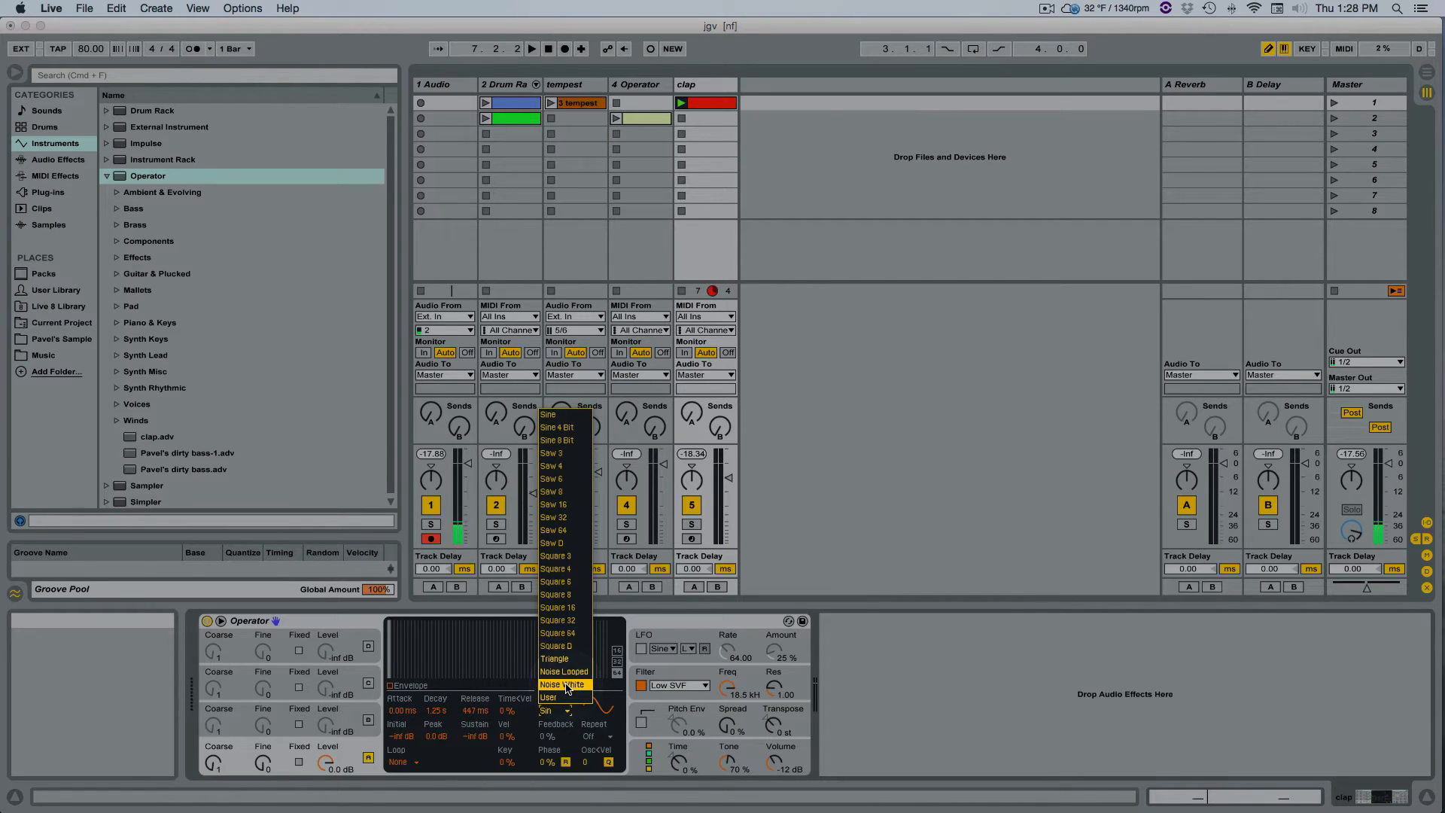
left_click(567, 687)
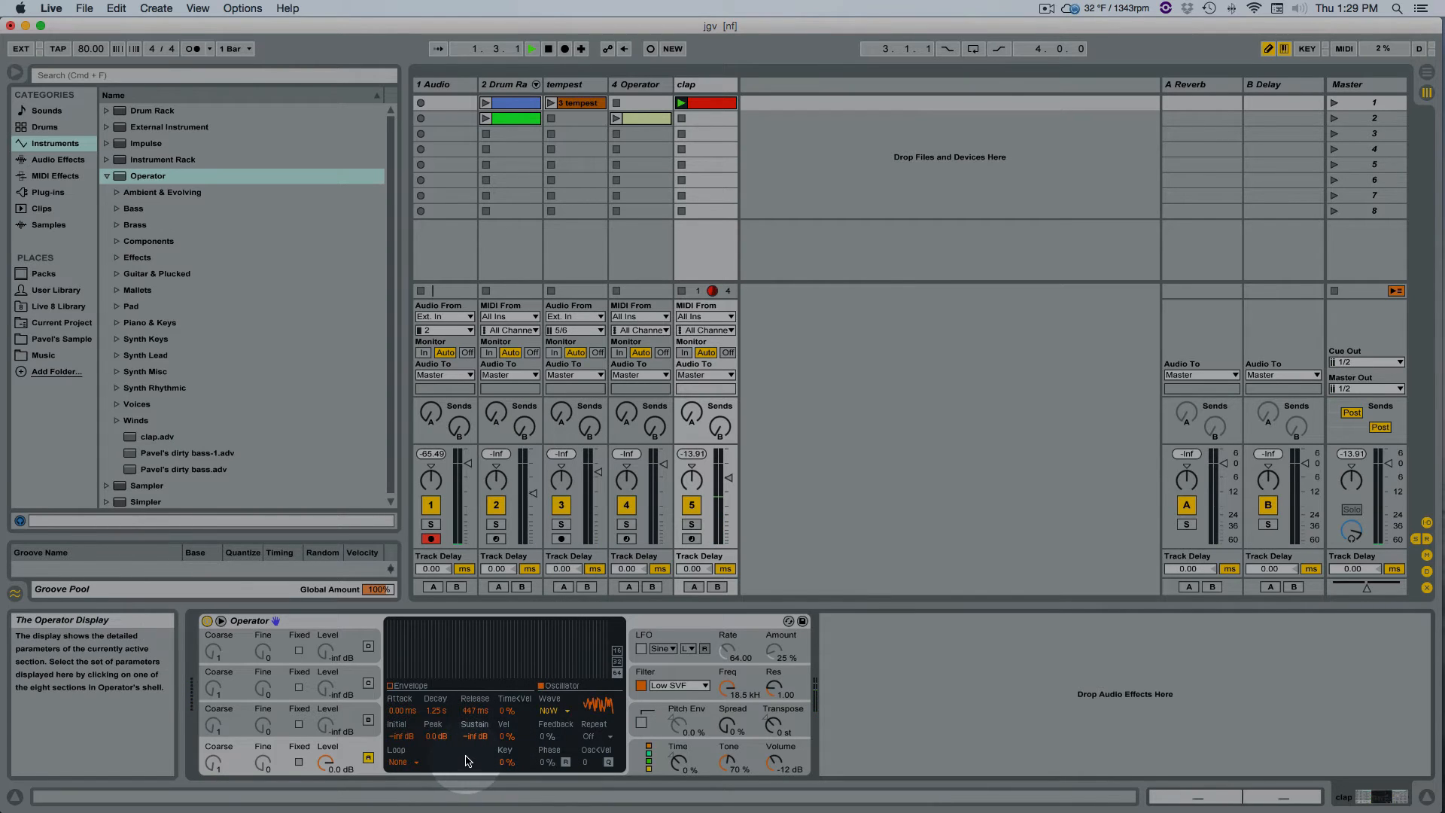
left_click(637, 683)
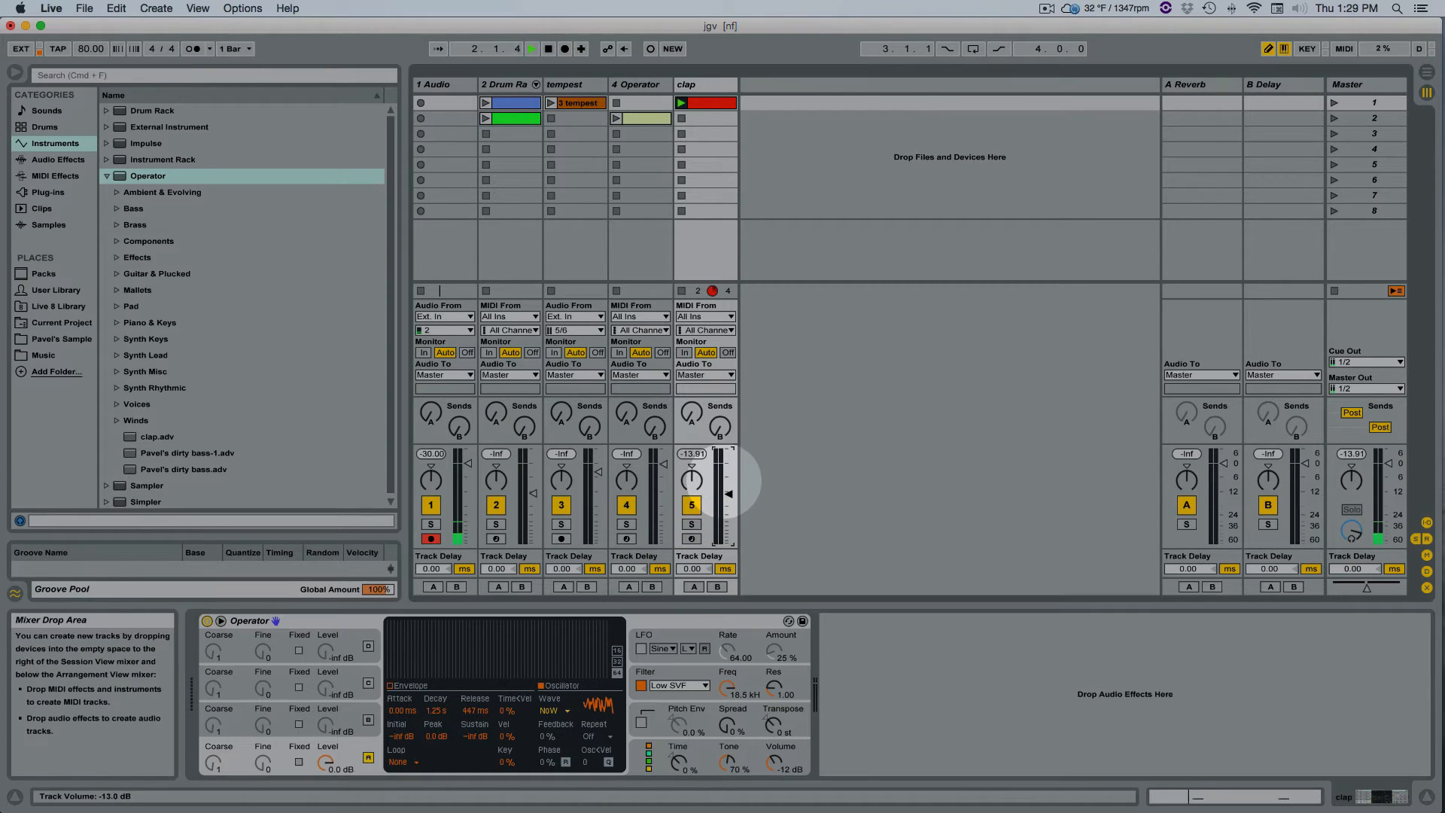
left_click_drag(729, 482, 730, 497)
key("space")
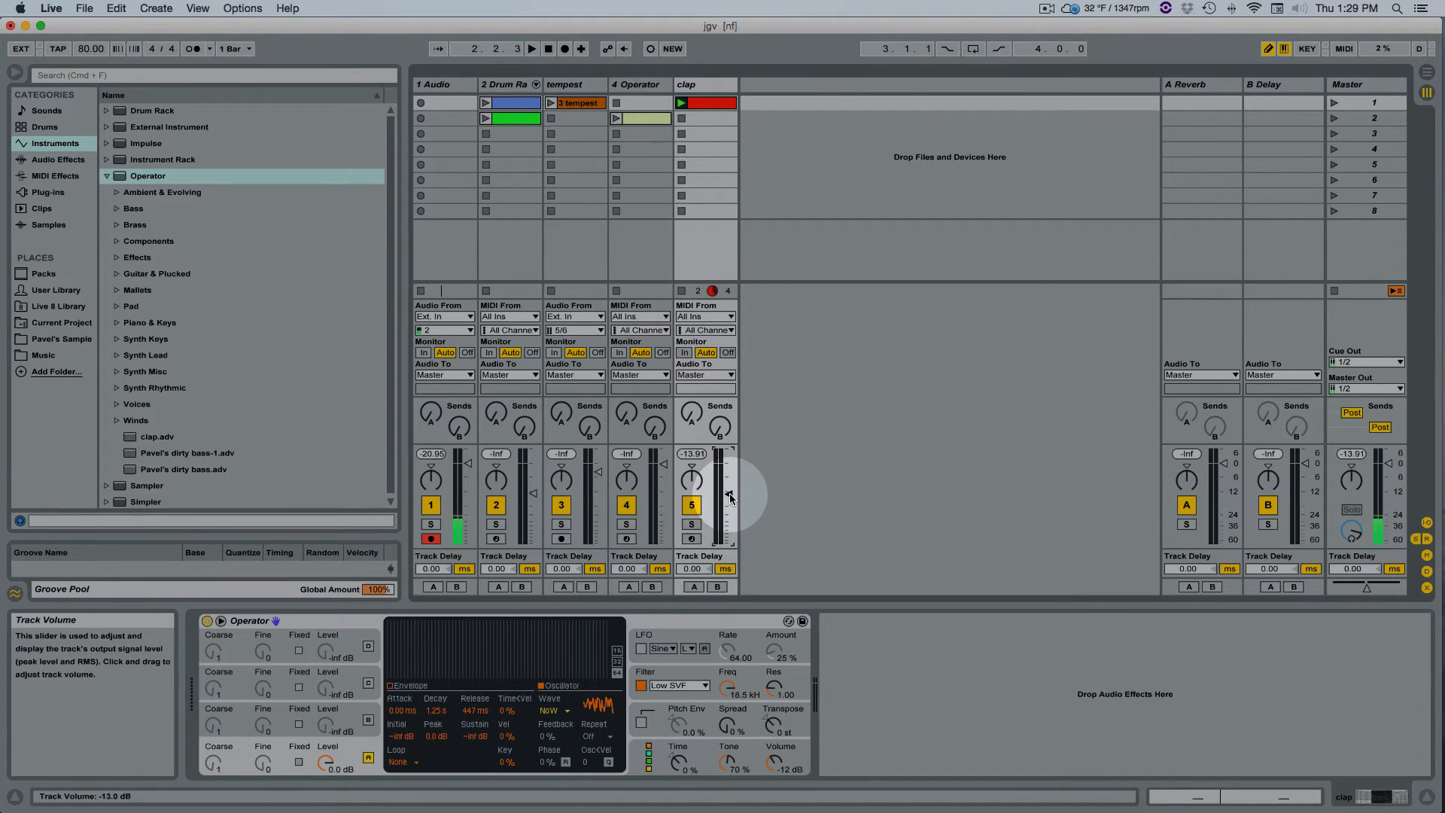
Set Operator's filter to Low 12dB with resonance 0.30 and frequency 673 Hz.
left_click(361, 752)
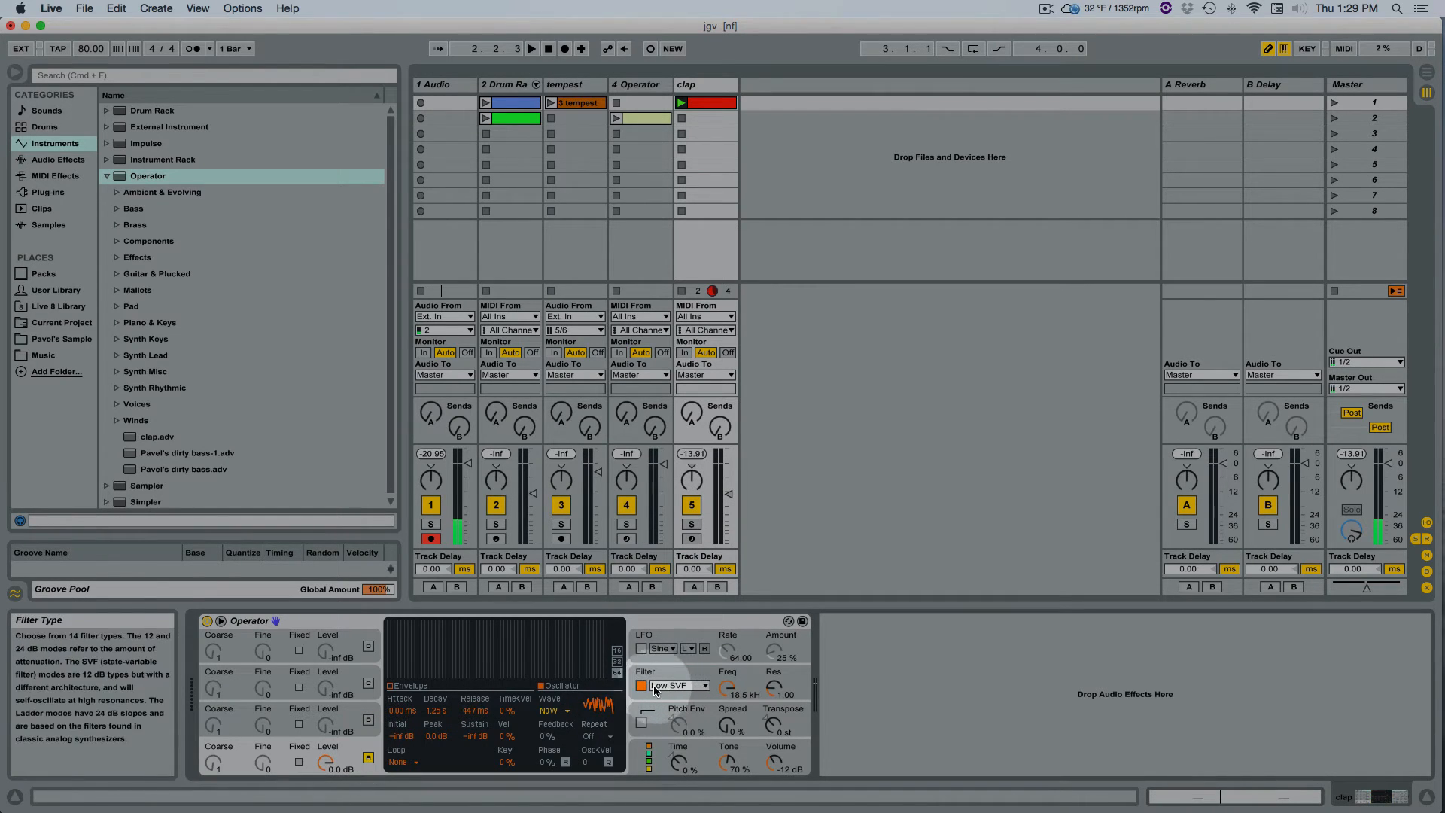
left_click(682, 687)
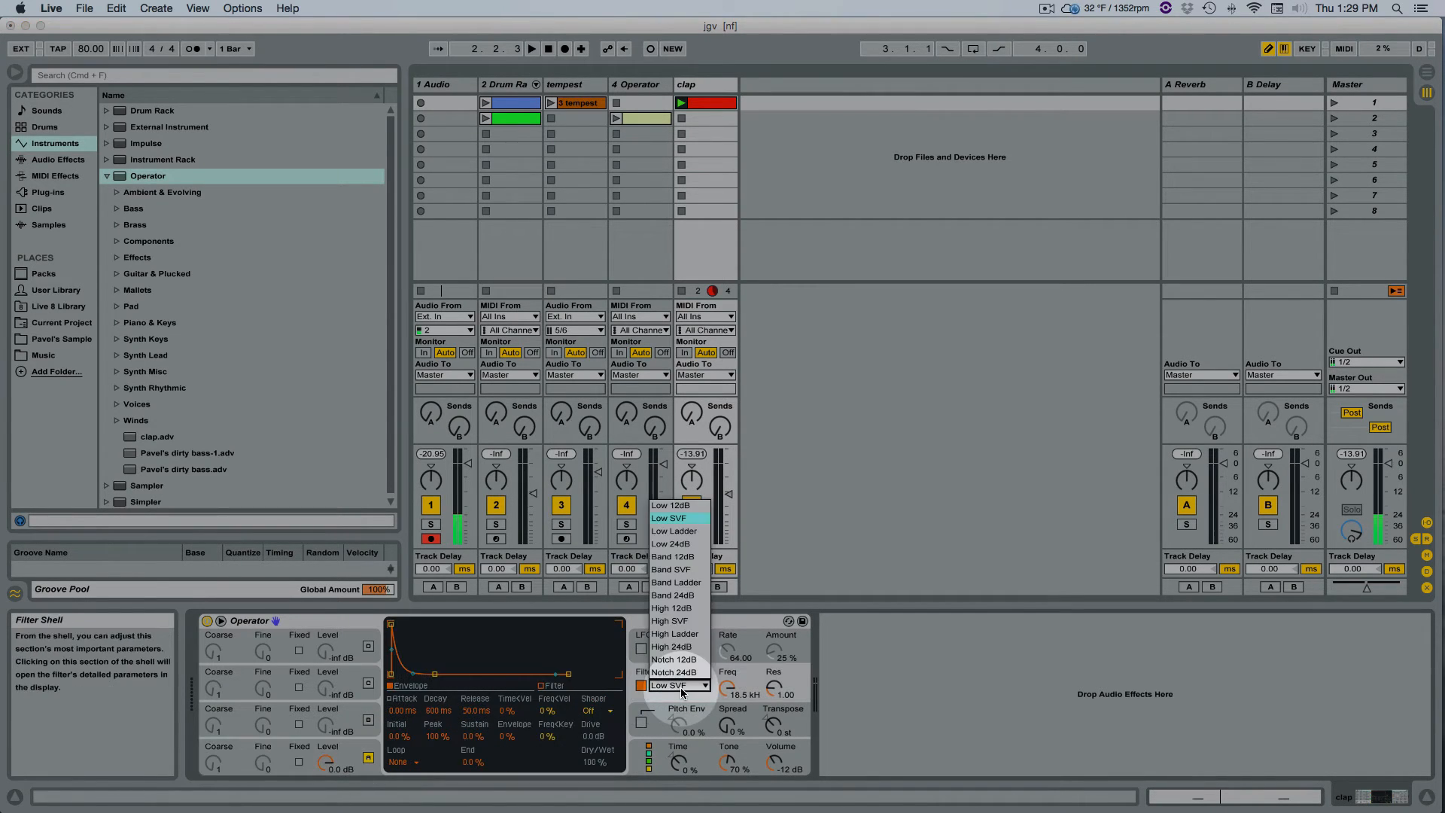
left_click(682, 503)
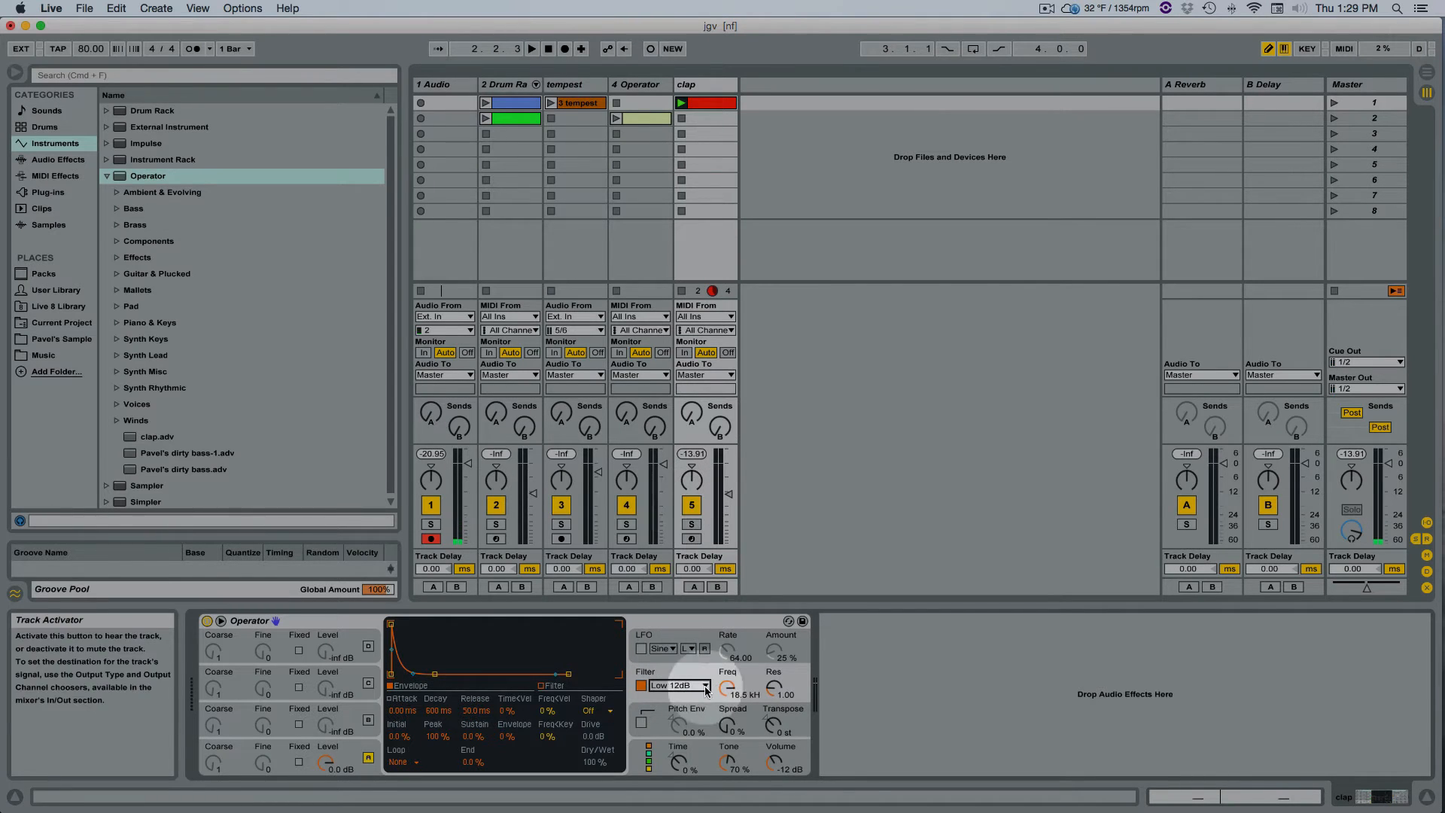
left_click_drag(774, 687, 774, 696)
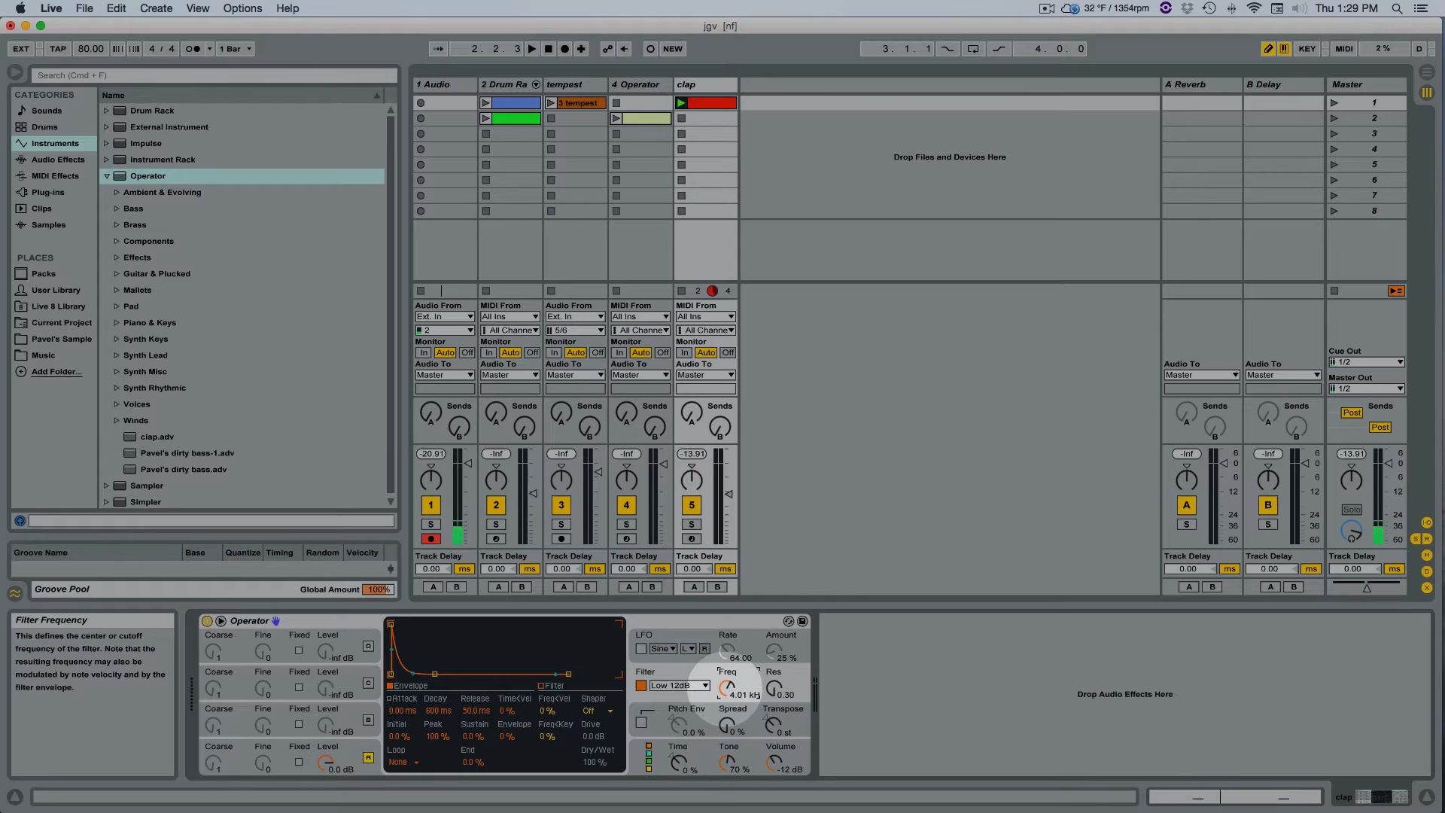
left_click_drag(727, 685, 727, 694)
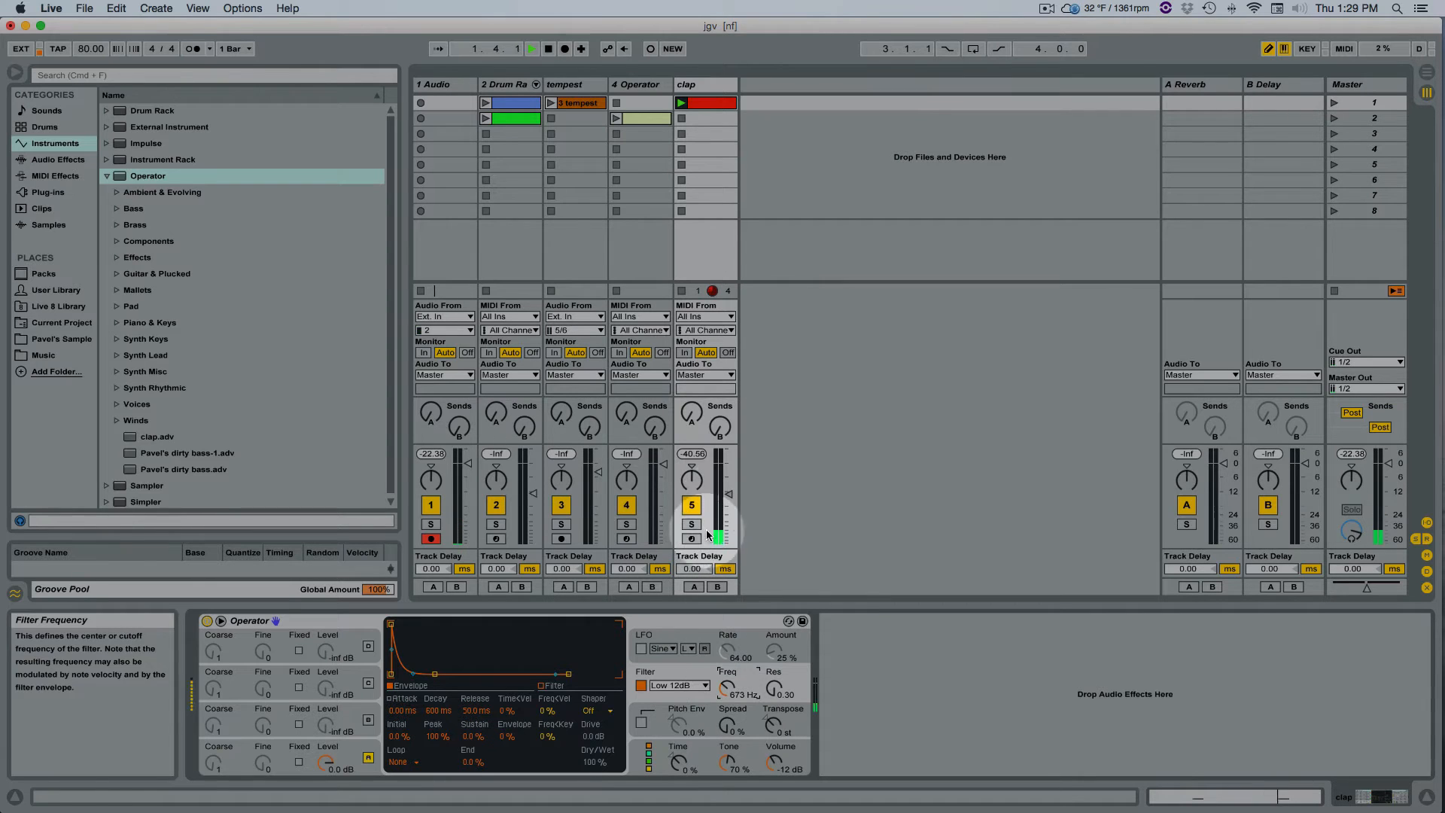
Raise the clap track's volume and set the filter envelope's attack to 19.0 ms and decay to 345 ms.
left_click_drag(727, 493, 734, 477)
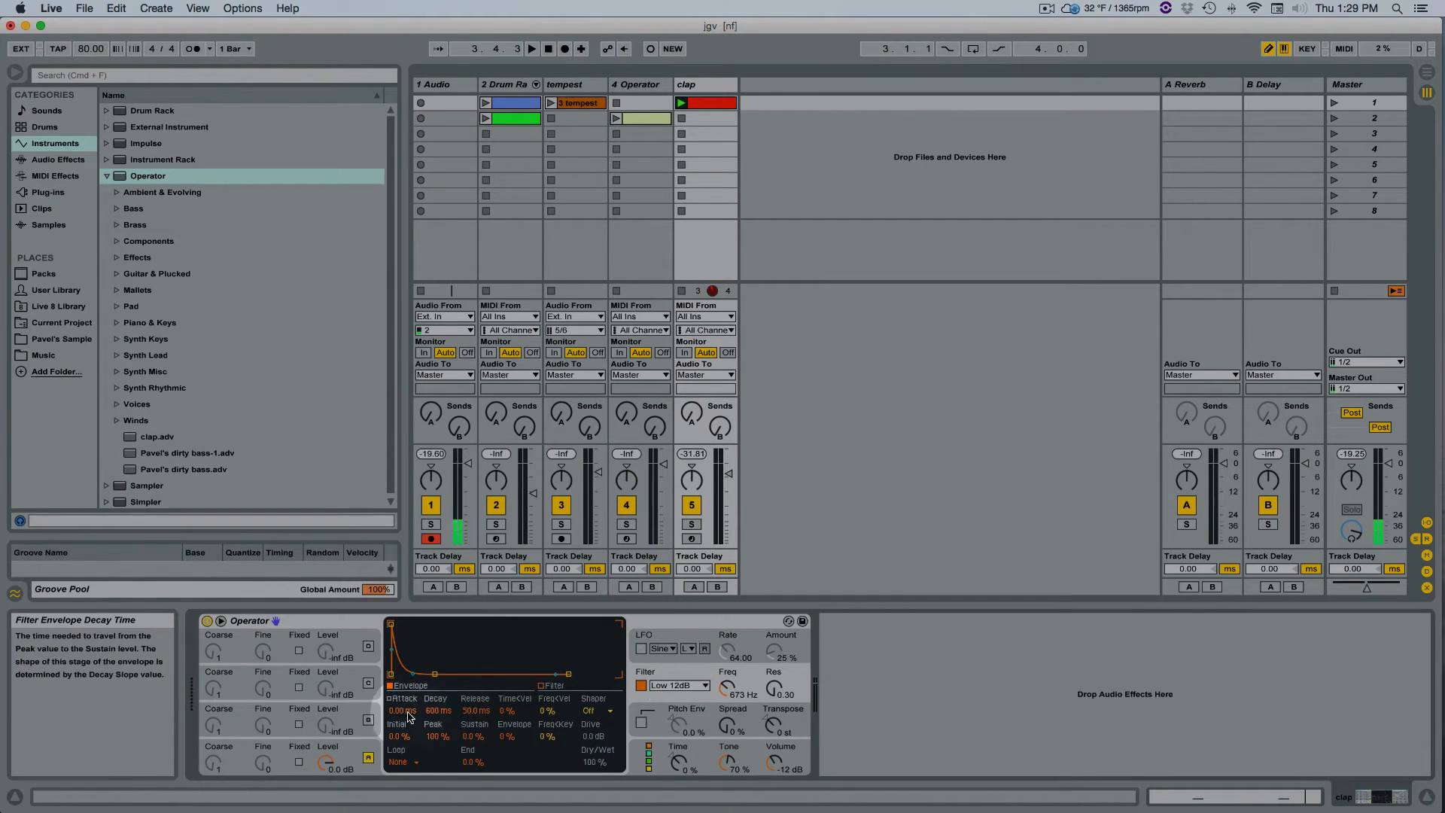
key("space")
left_click_drag(392, 712, 439, 720)
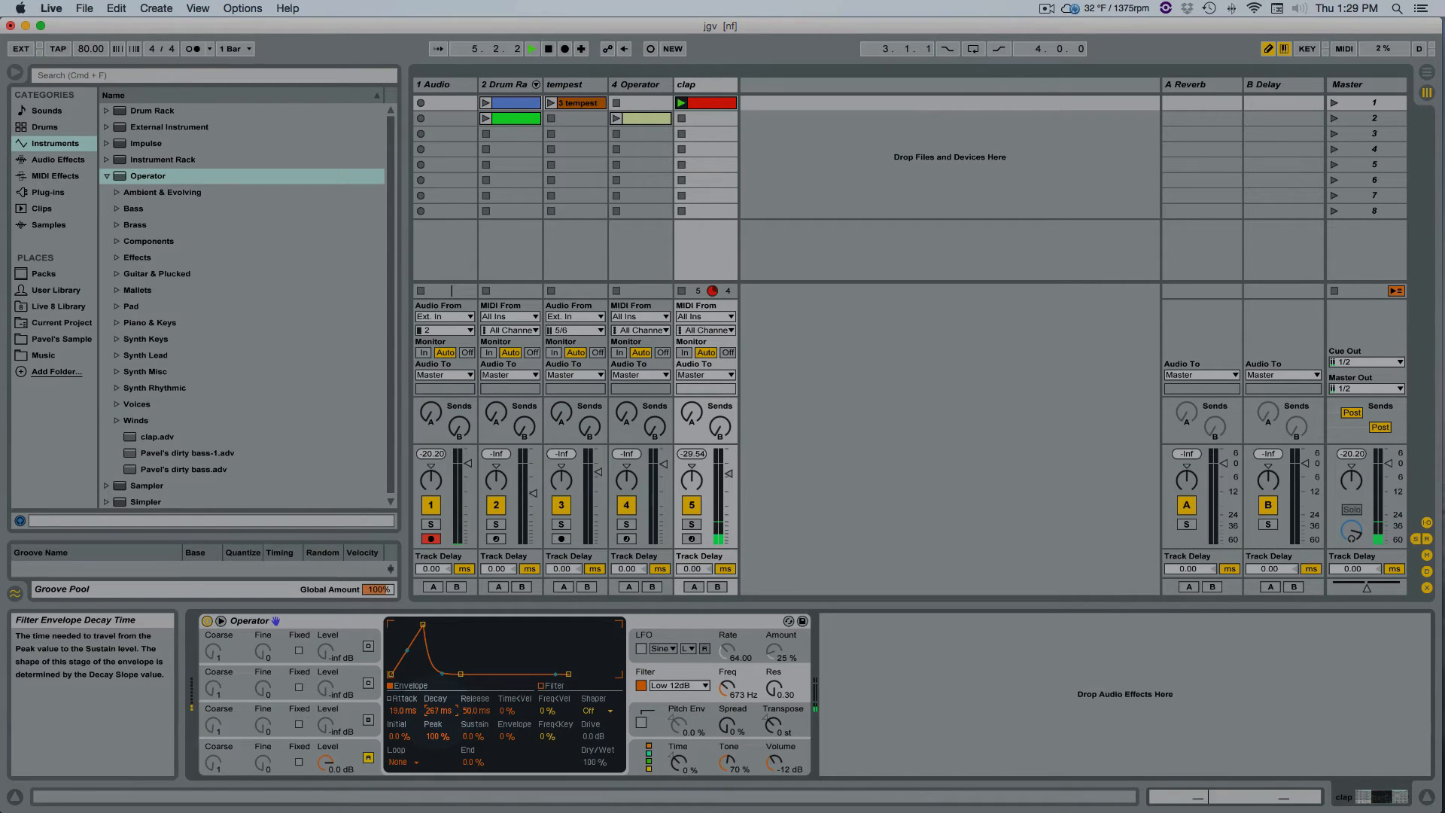
key("space")
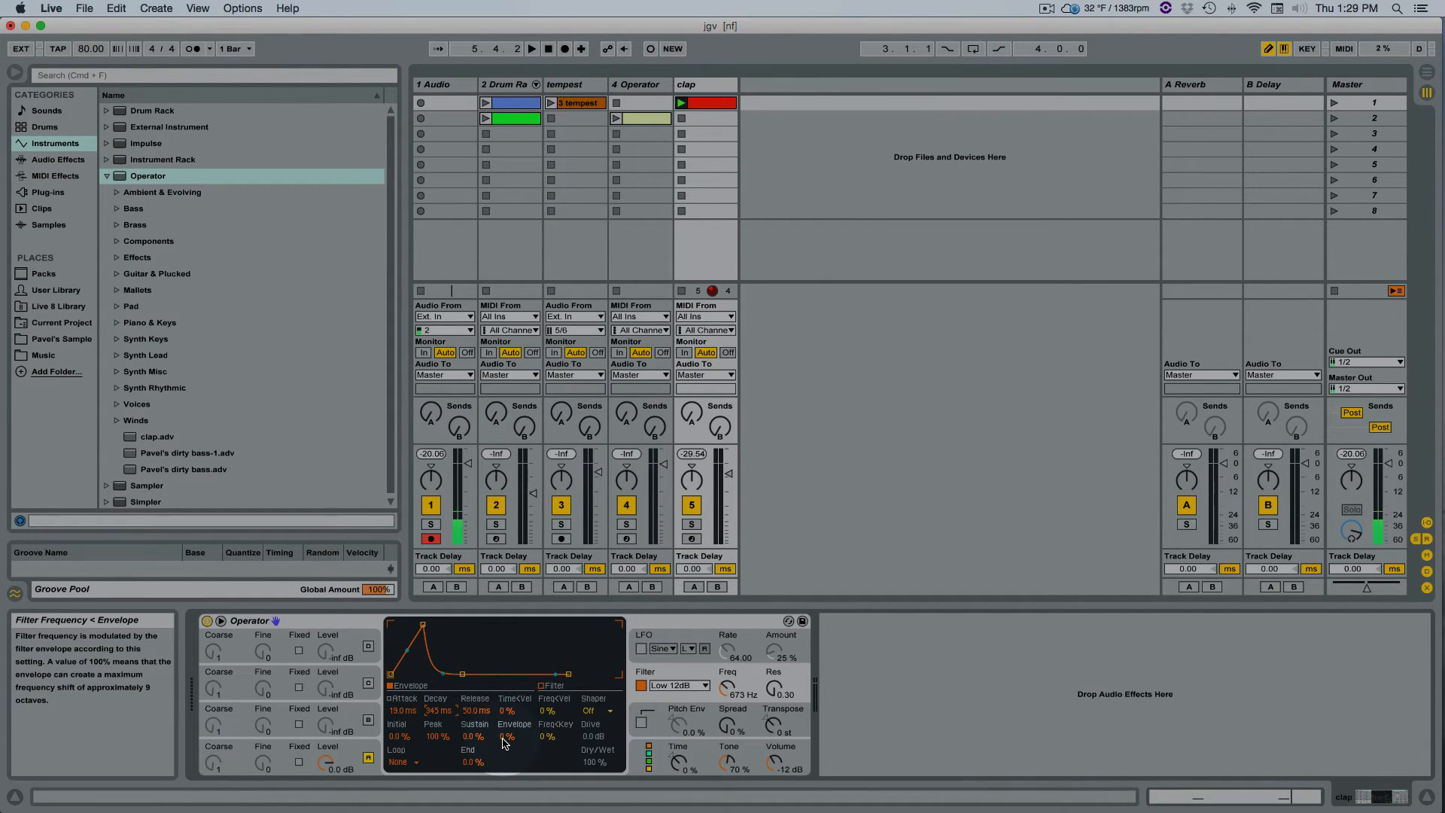
Set the filter's envelope modulation amount to 62% while the clip plays.
key("space")
left_click_drag(504, 744, 504, 699)
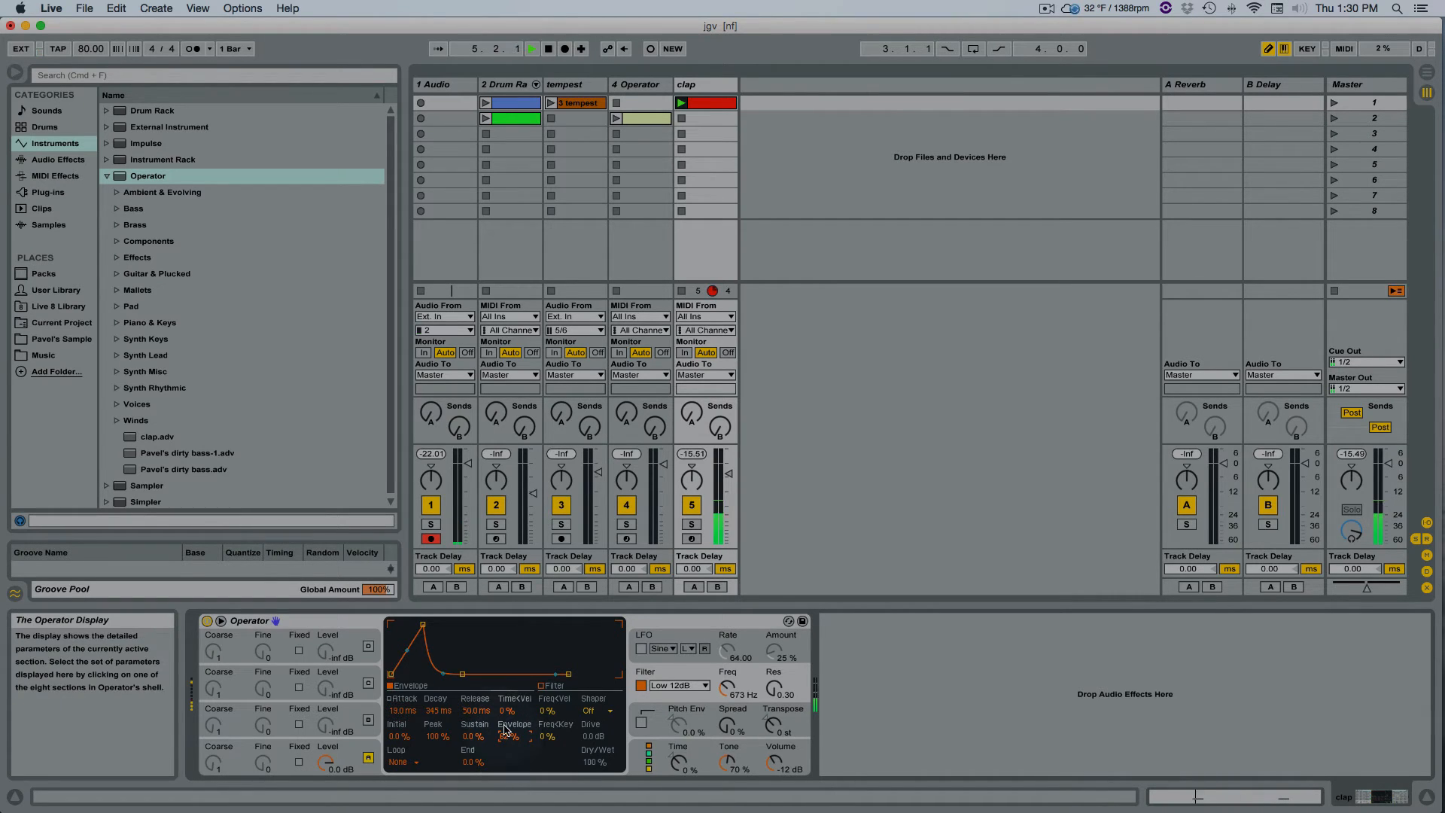
key("space")
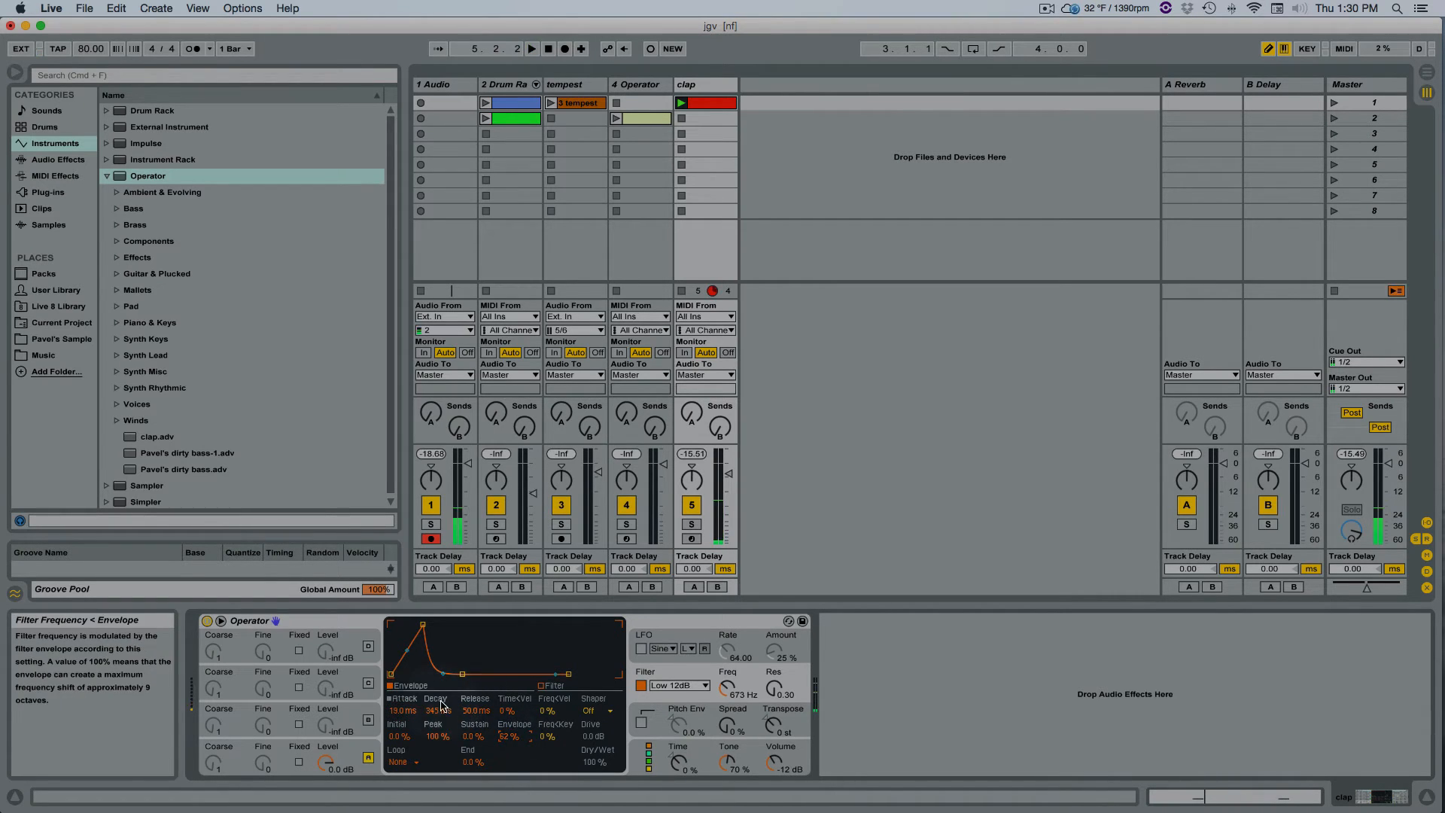
Switch the filter envelope to its slope values, set the attack slope to 56% and play the clip.
left_click(389, 702)
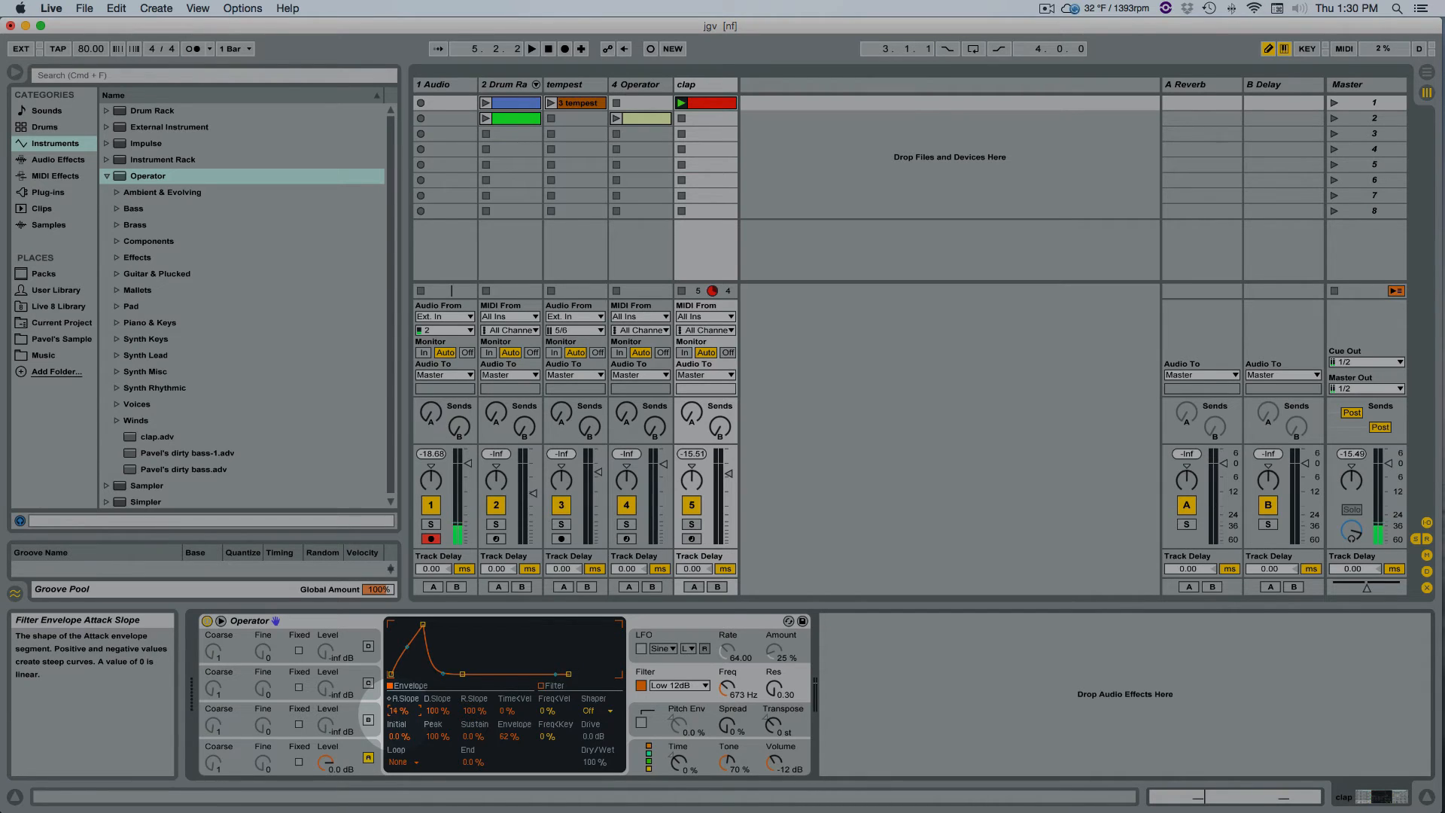
left_click_drag(397, 712, 397, 697)
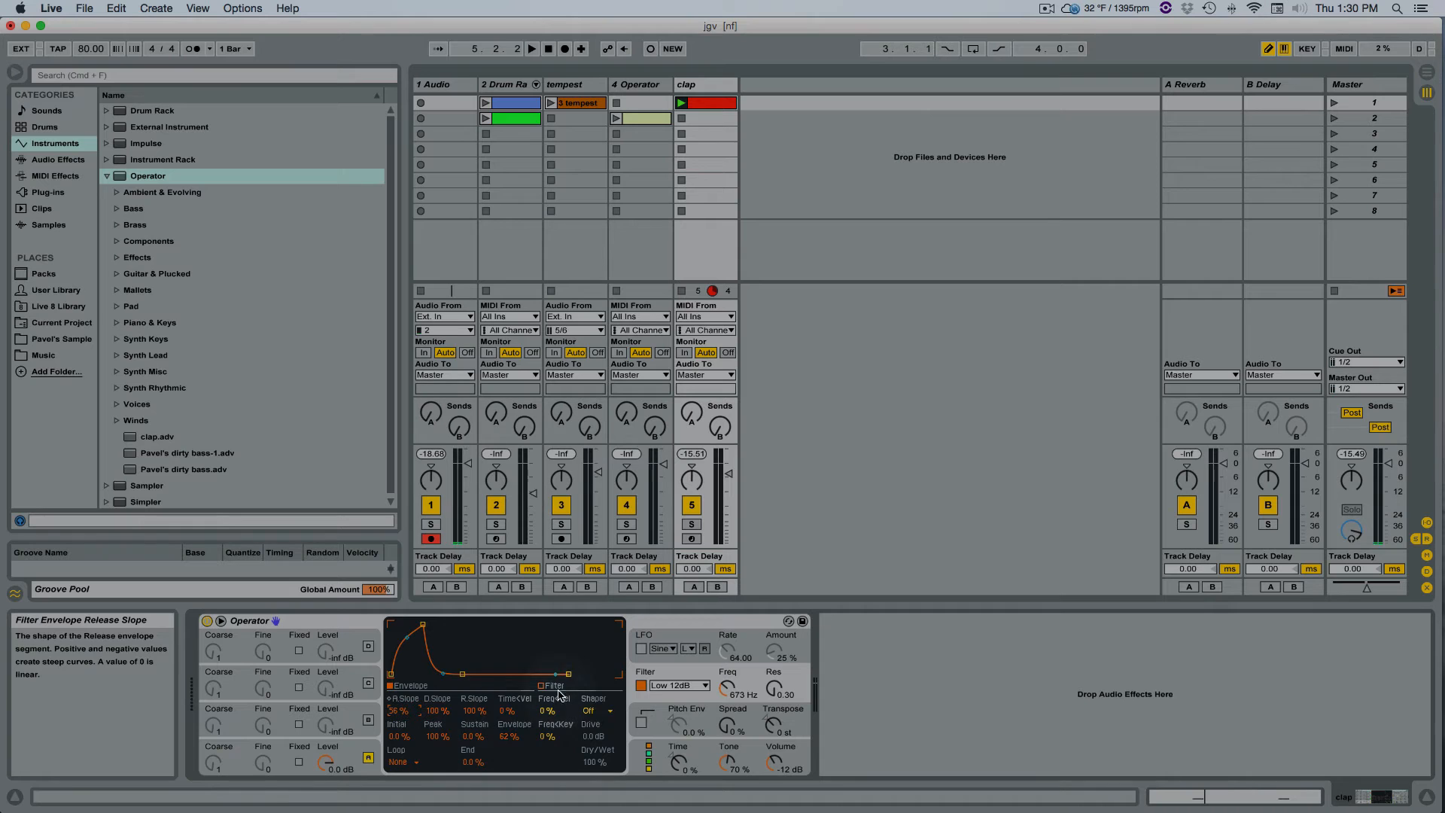
key("space")
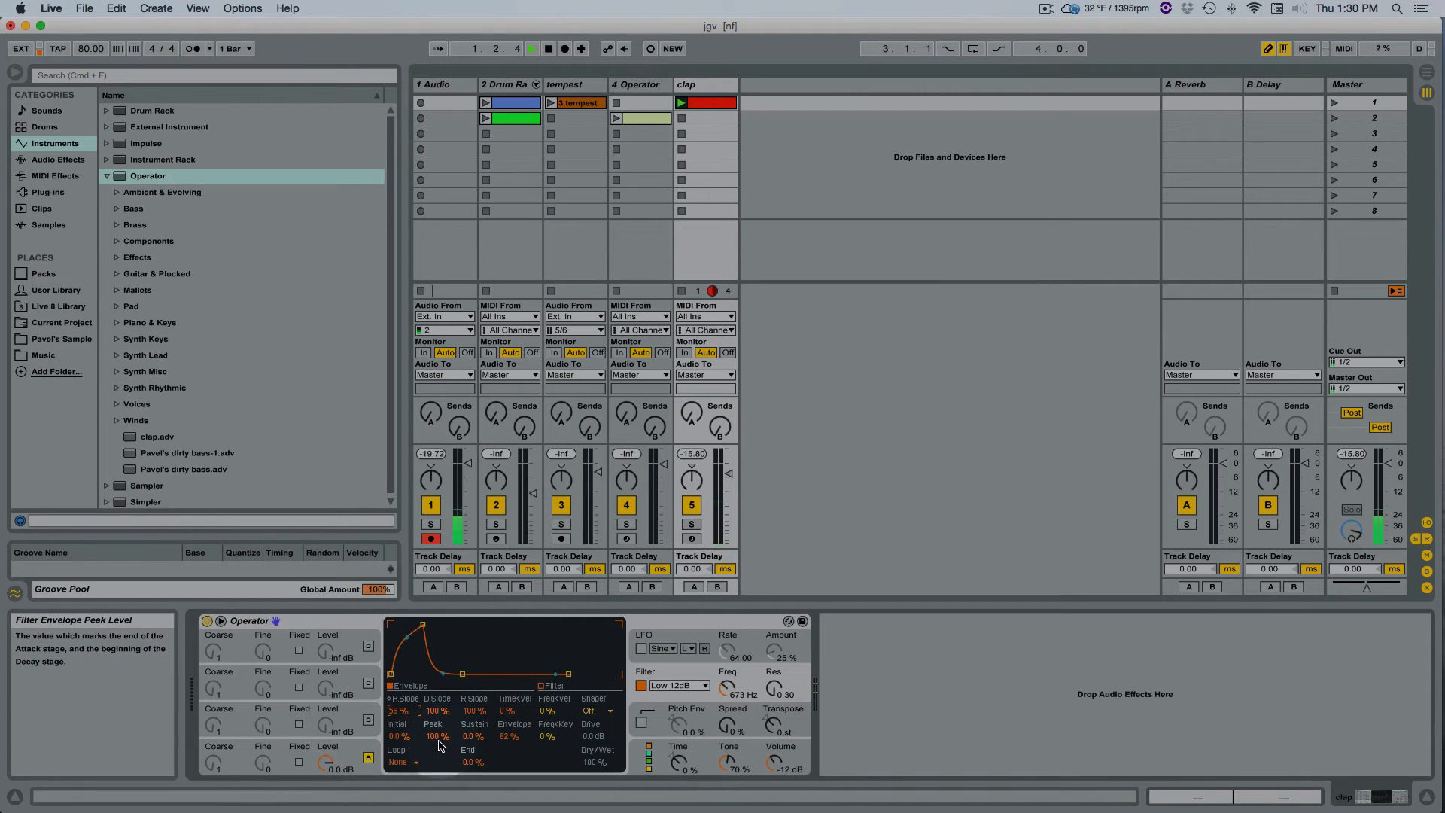
Lower the filter envelope's peak to 71% and bring up oscillator A's settings again.
key("space")
left_click_drag(438, 736, 438, 752)
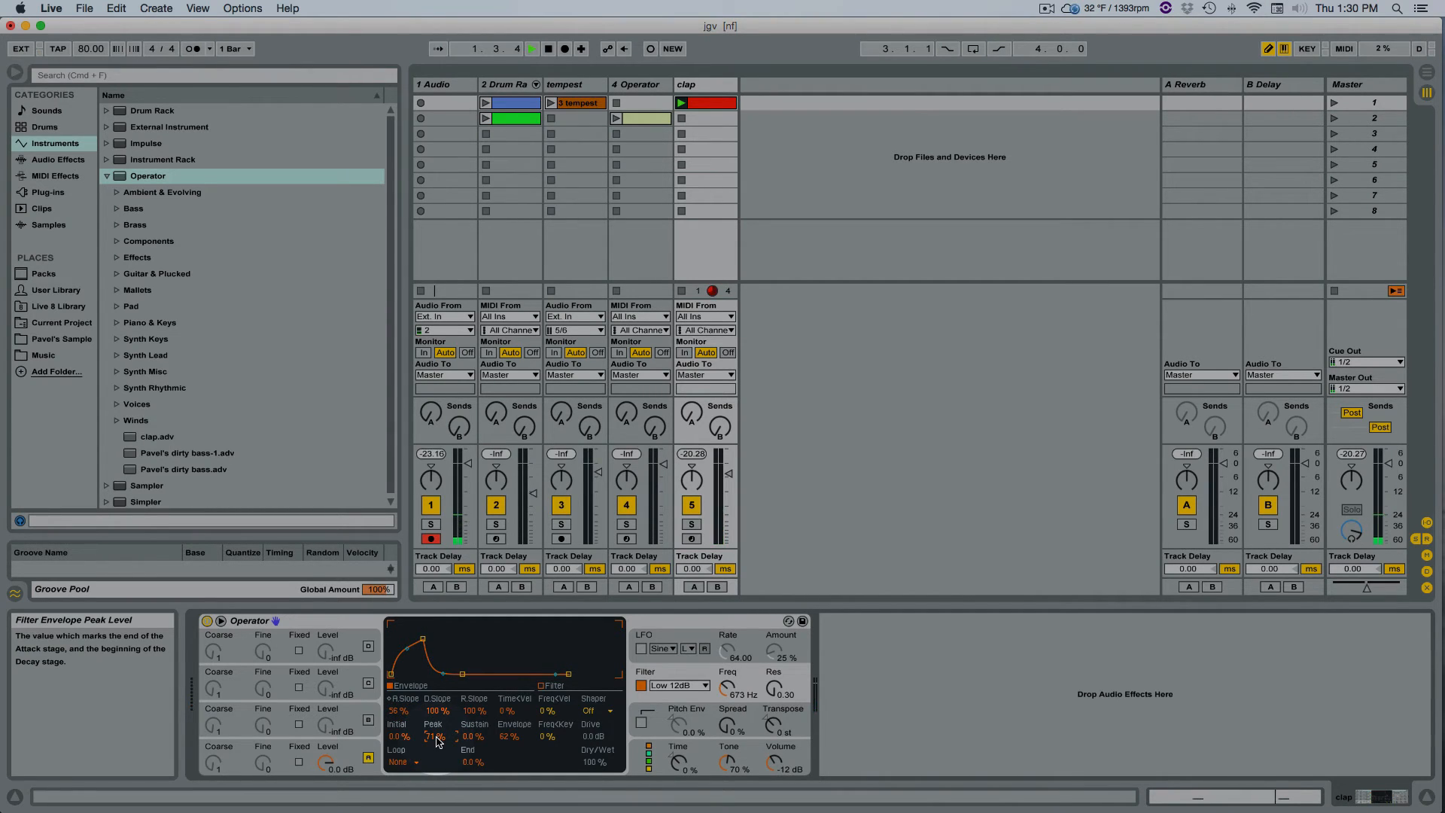
left_click(357, 752)
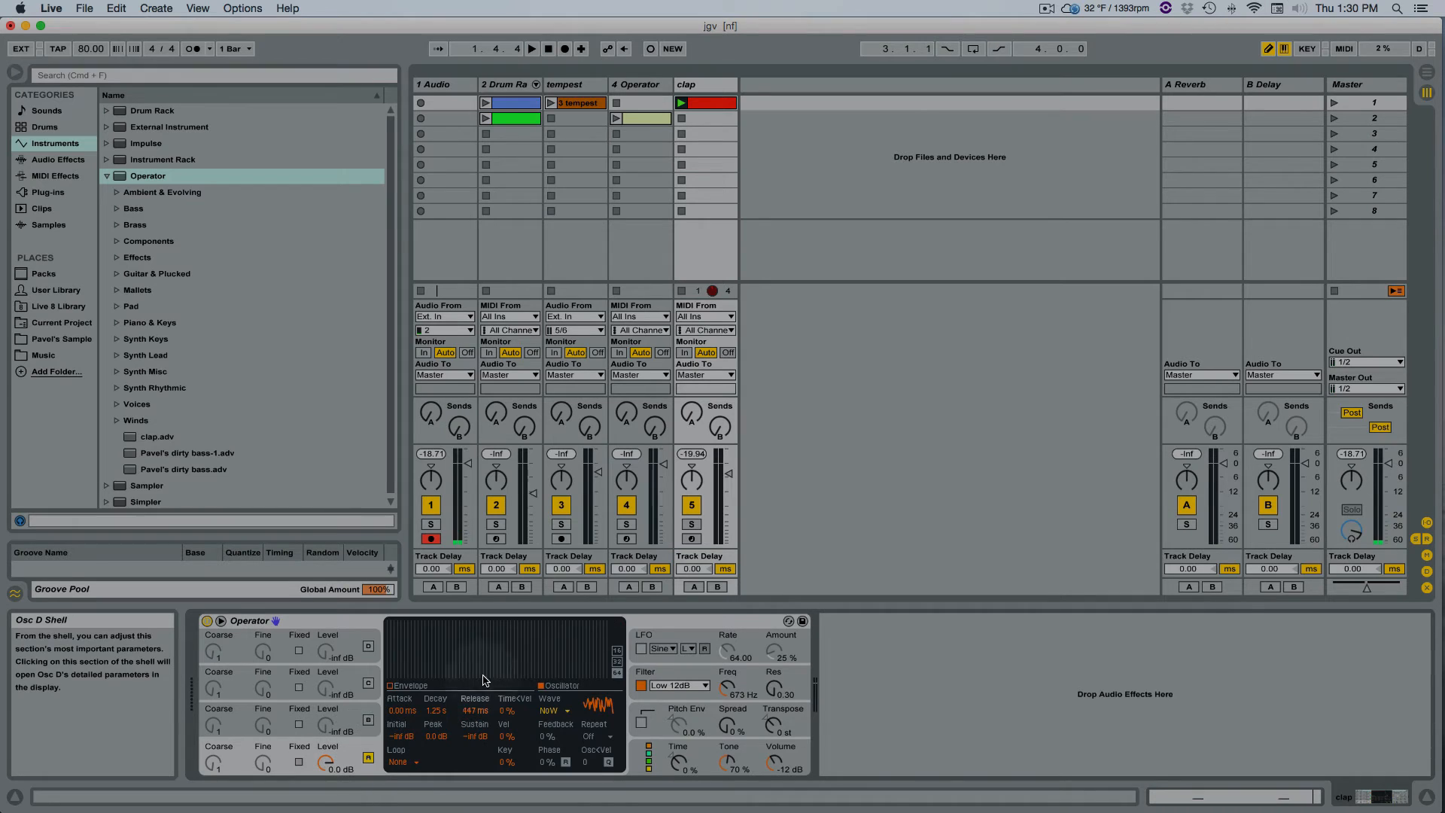
Enable the LFO with the SwDown waveform, a rate of 127 and an amount of 100%.
left_click(662, 634)
left_click(640, 649)
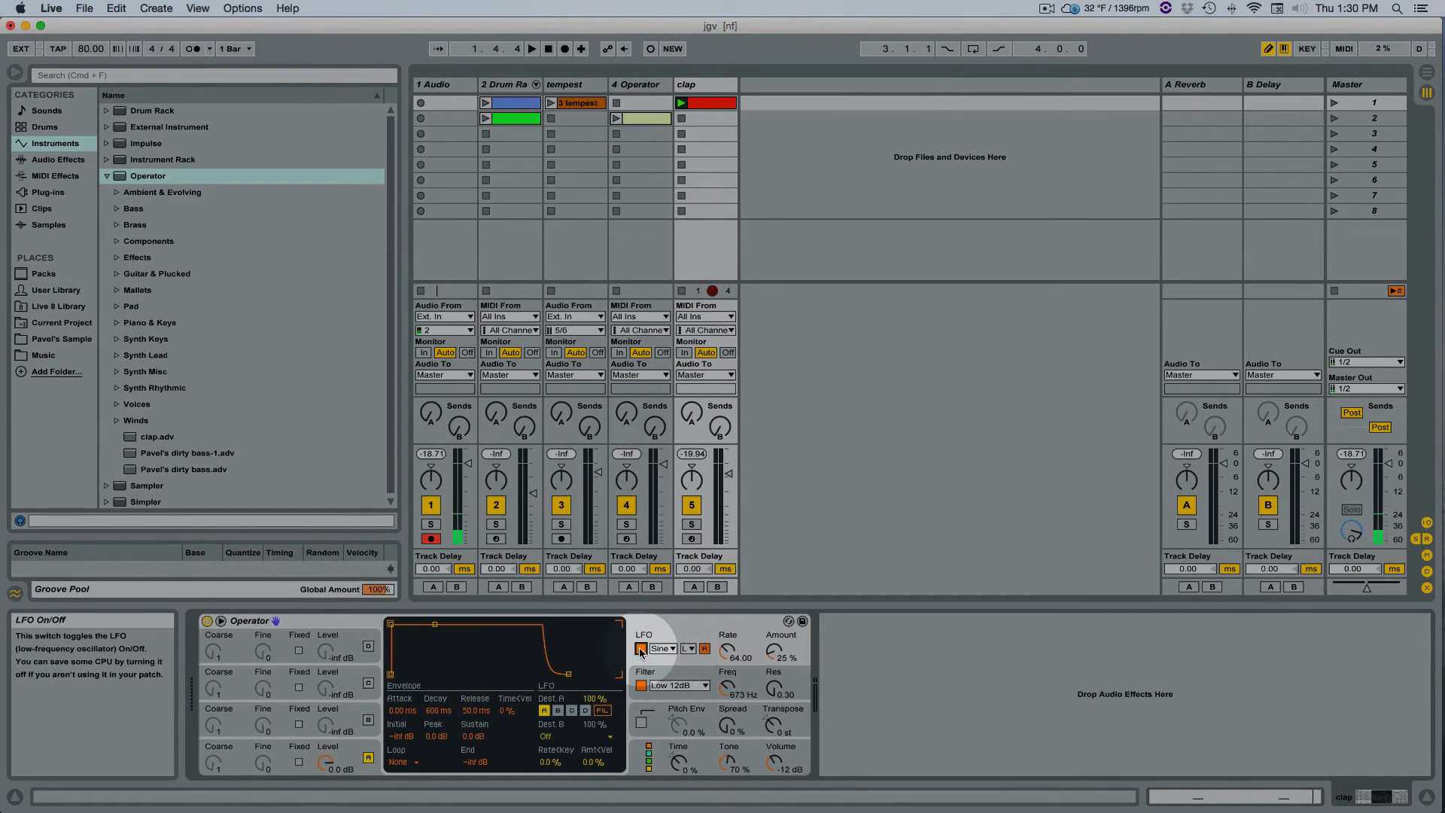
left_click(664, 649)
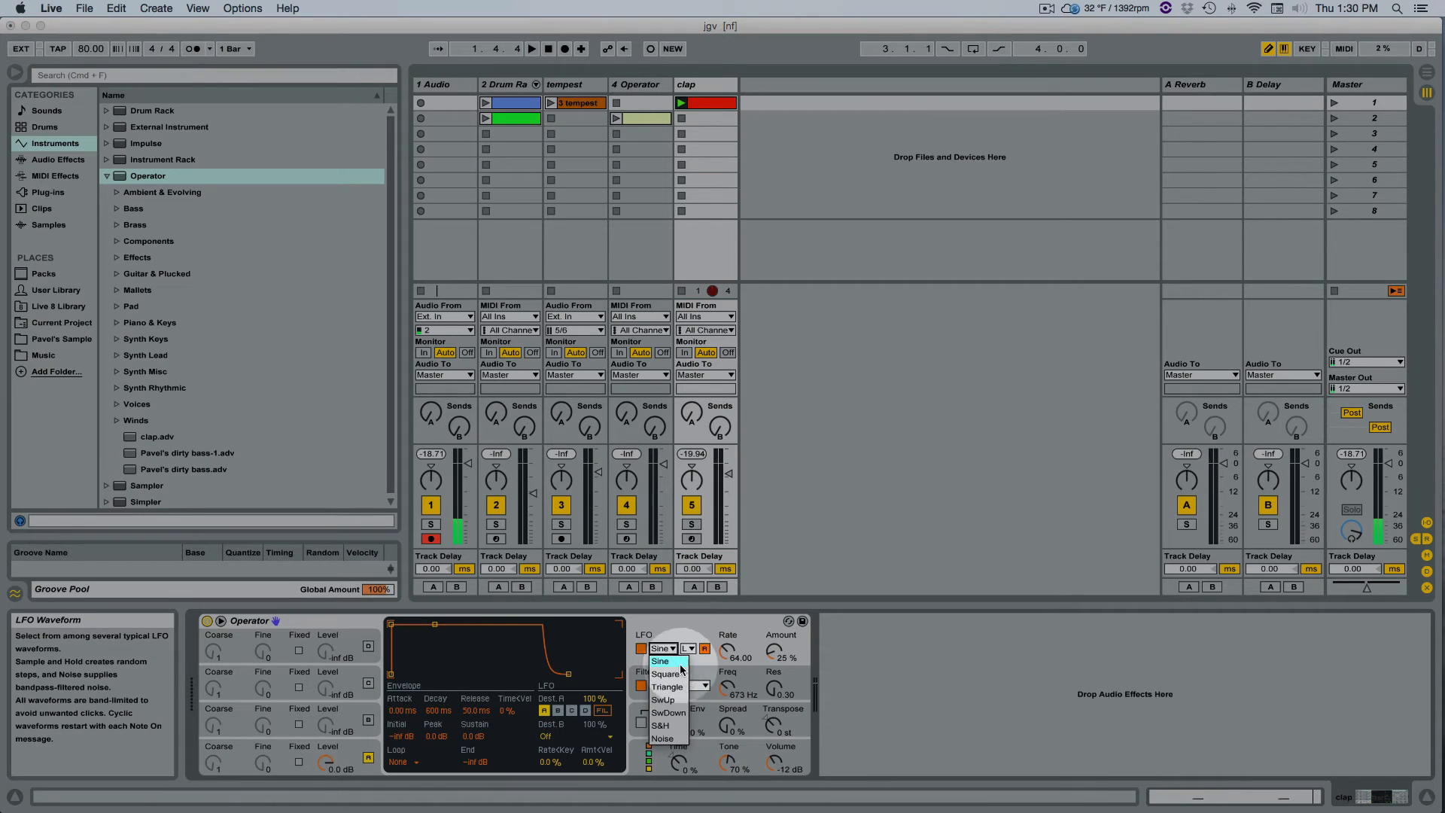
left_click(678, 715)
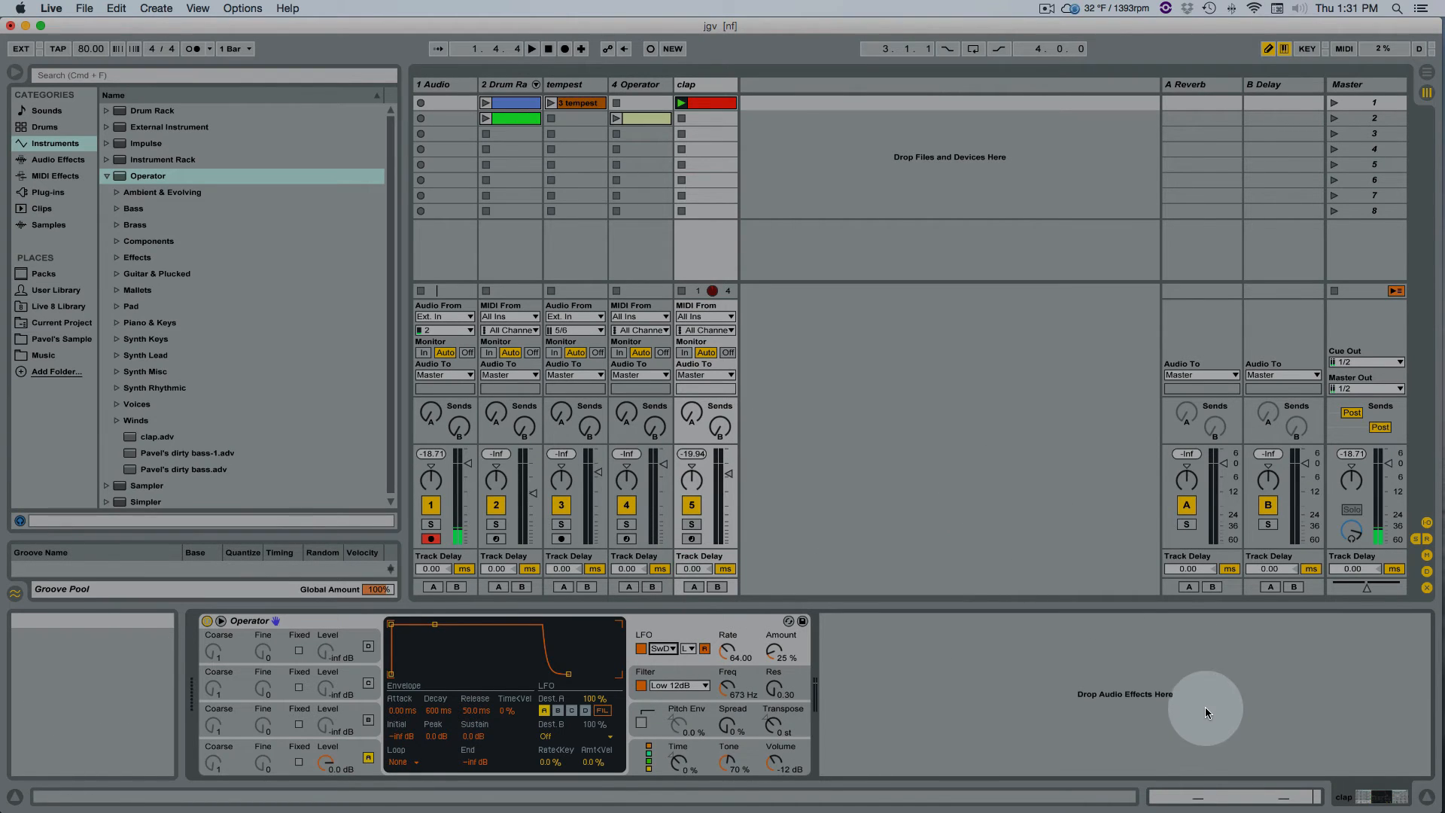
left_click_drag(727, 651, 727, 642)
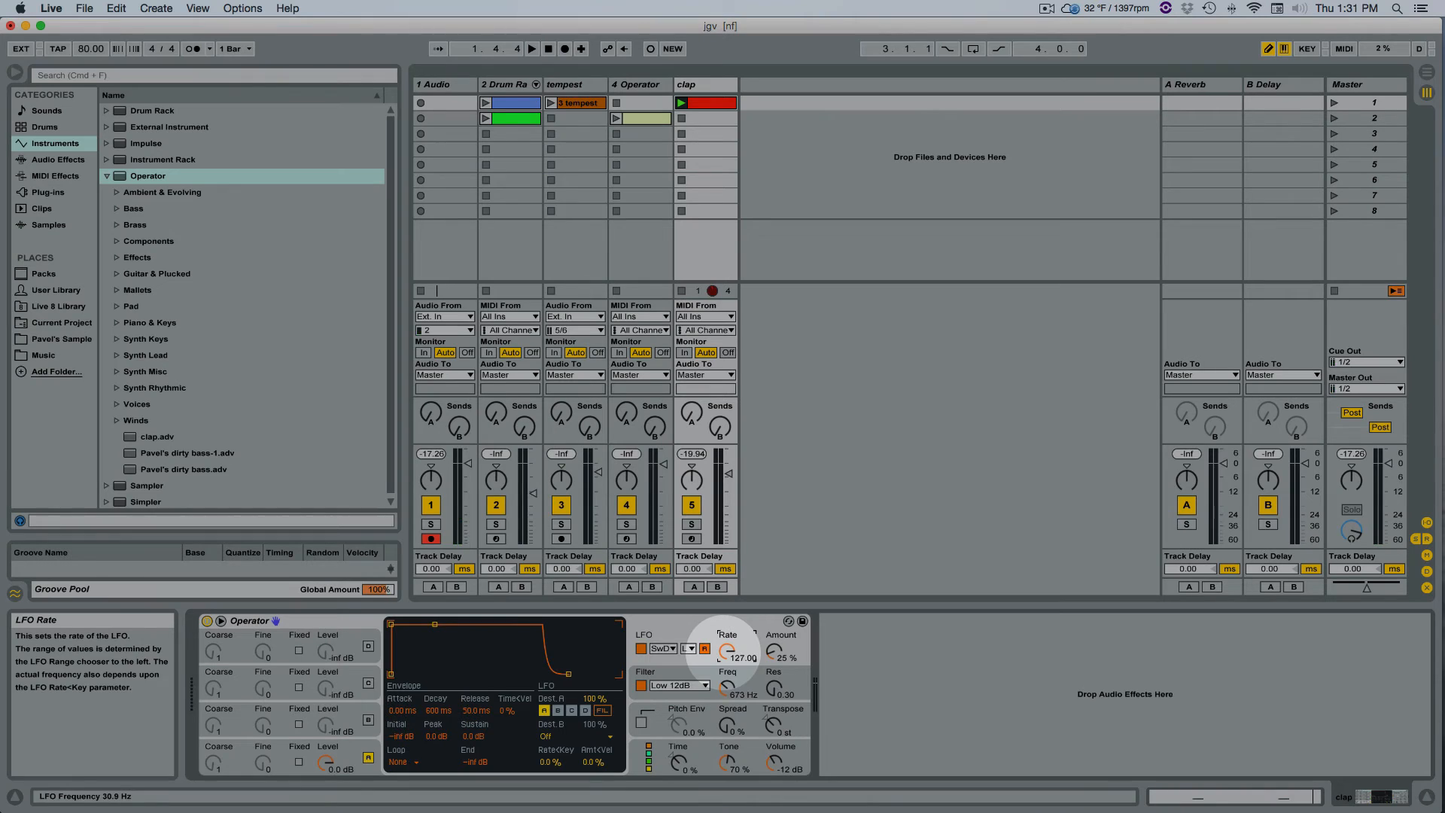
mouse_move(775, 652)
left_mouse_down()
mouse_move(780, 636)
mouse_move(775, 652)
left_mouse_up()
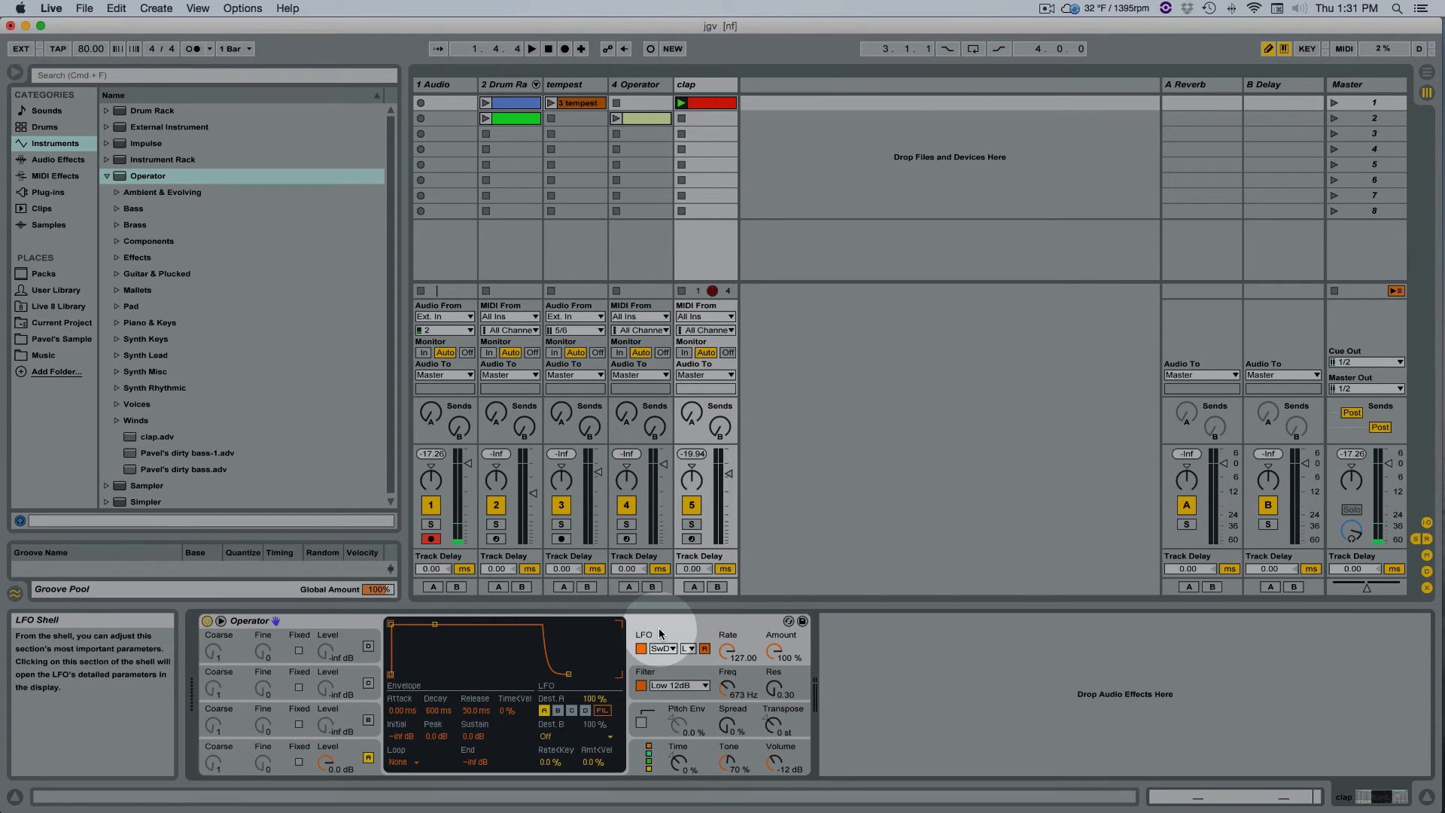
Set the LFO envelope's decay to 9.34 ms and sustain to -inf dB, and route the LFO to the filter cutoff and Volume.
left_click(434, 710)
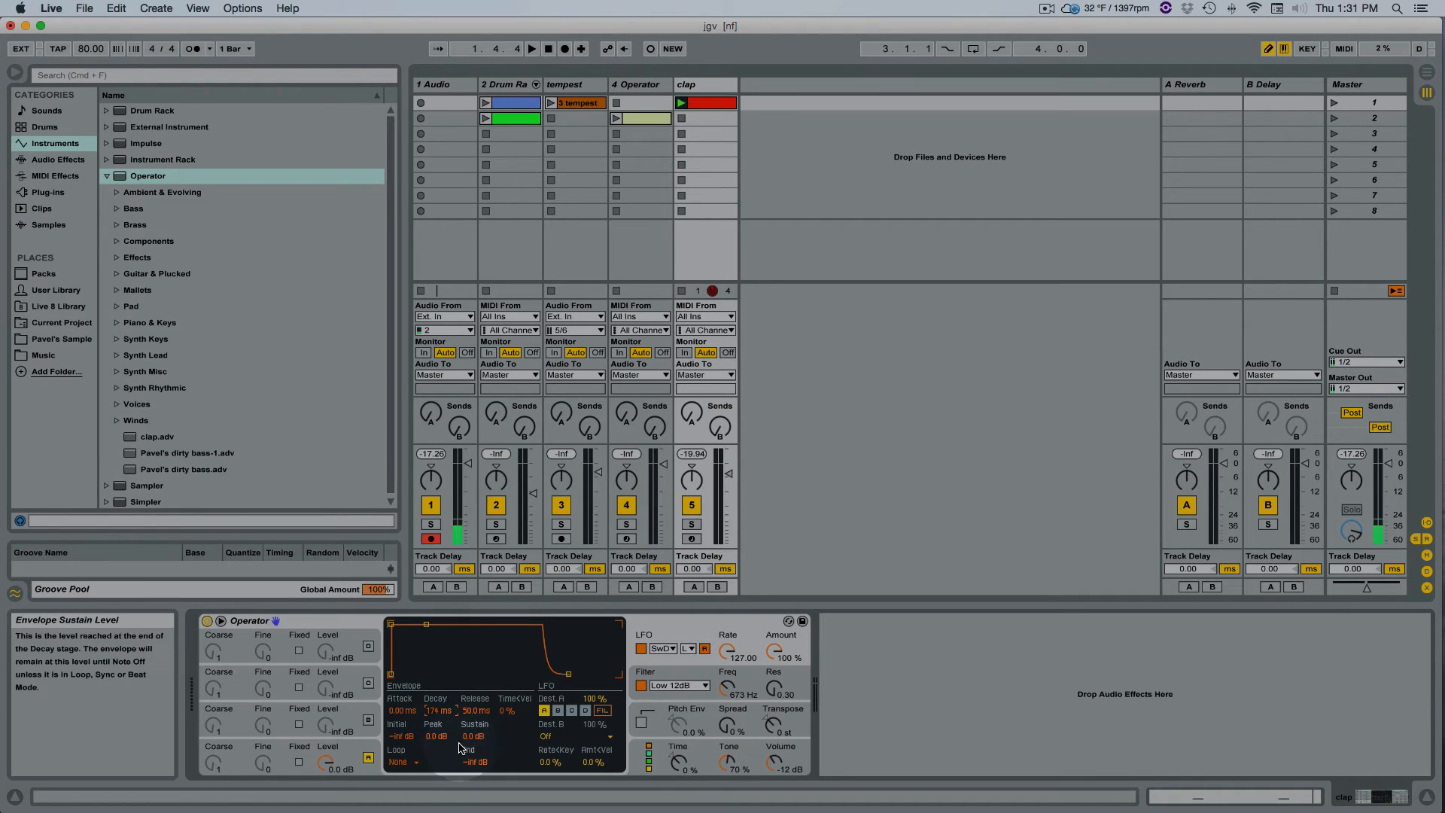
left_click_drag(474, 736, 474, 772)
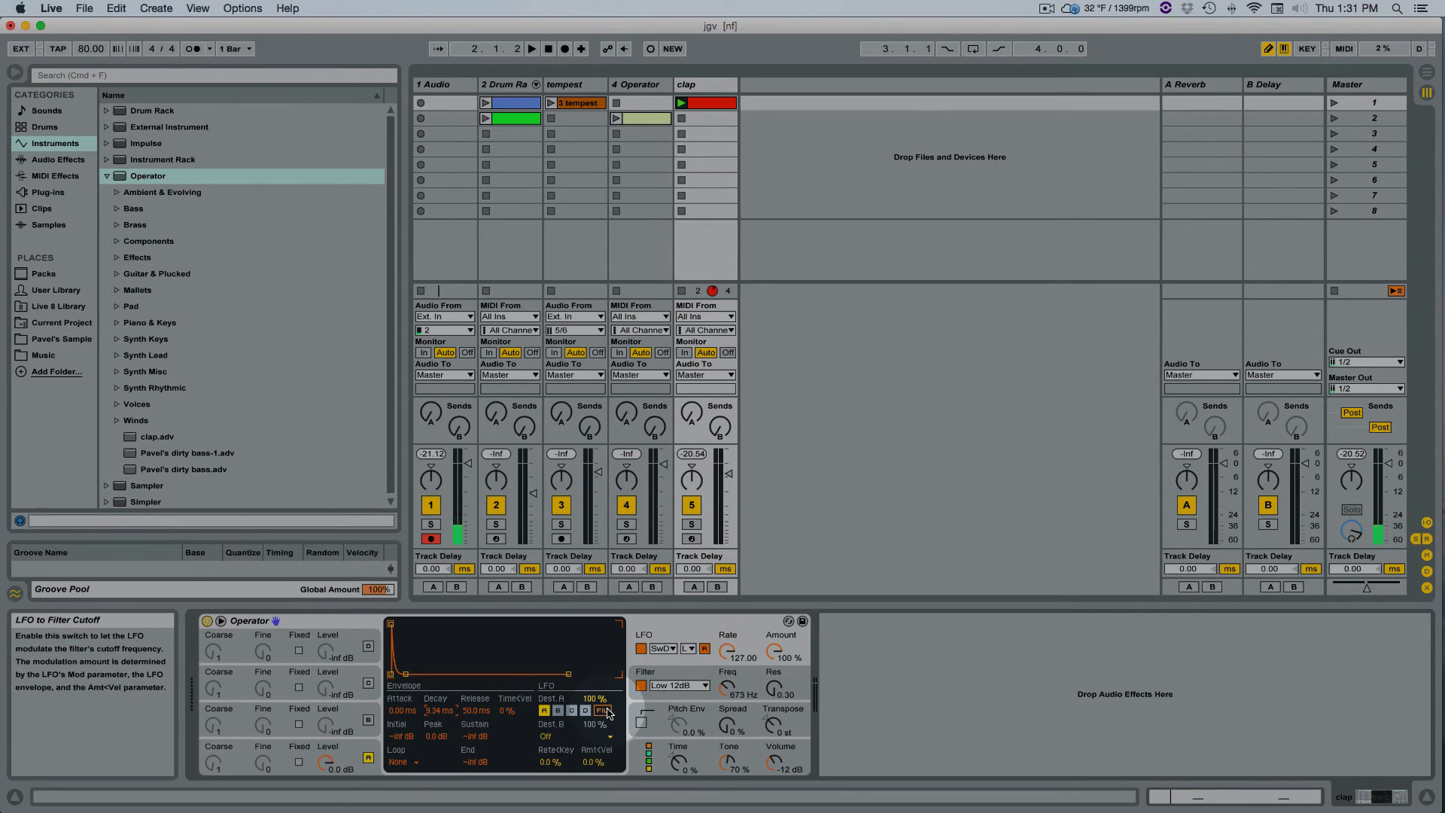
left_click(550, 736)
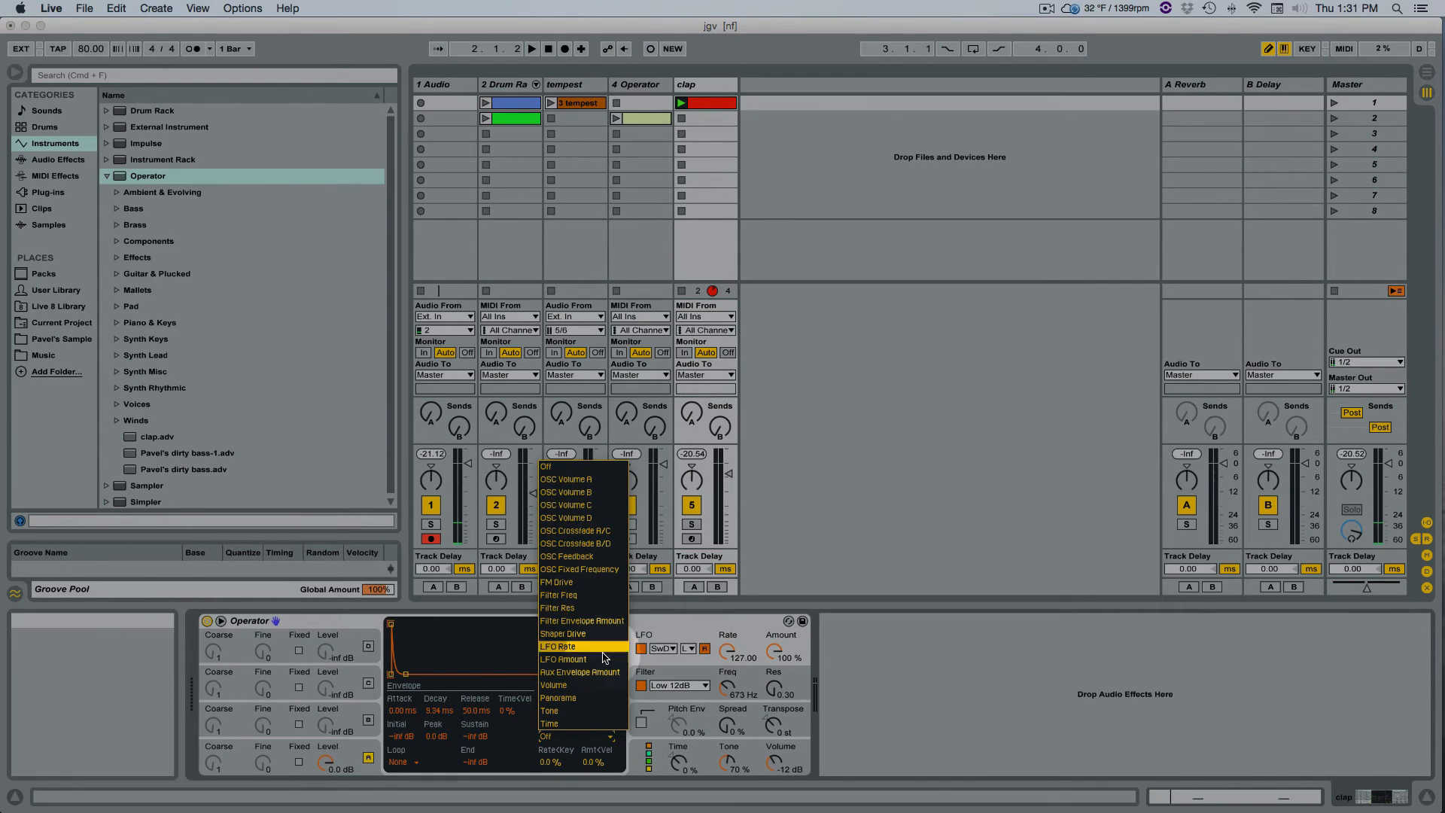
left_click(594, 685)
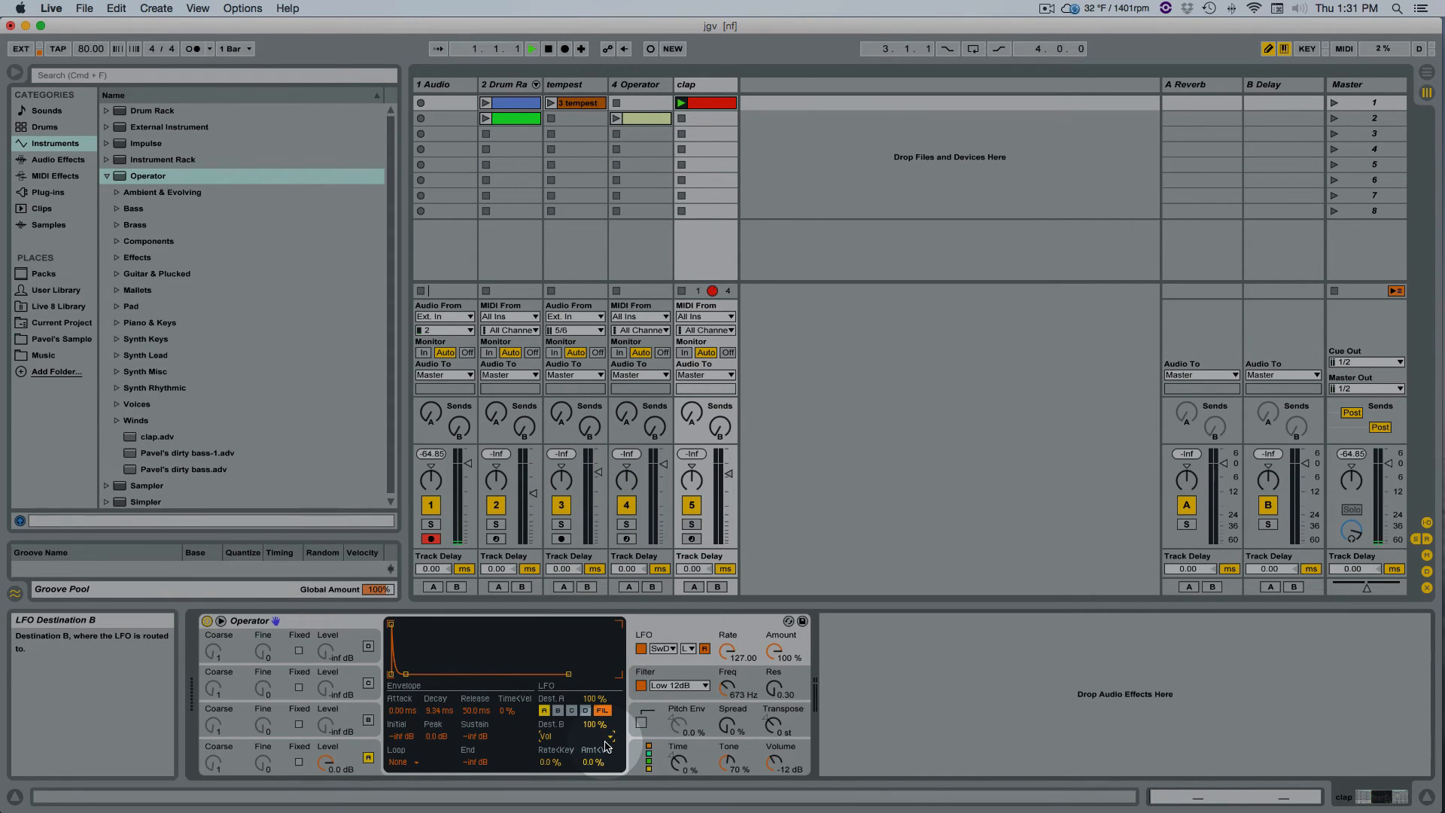
Set the LFO envelope to Loop mode with a loop time of 0.45 ms and raise its end level.
left_click(412, 762)
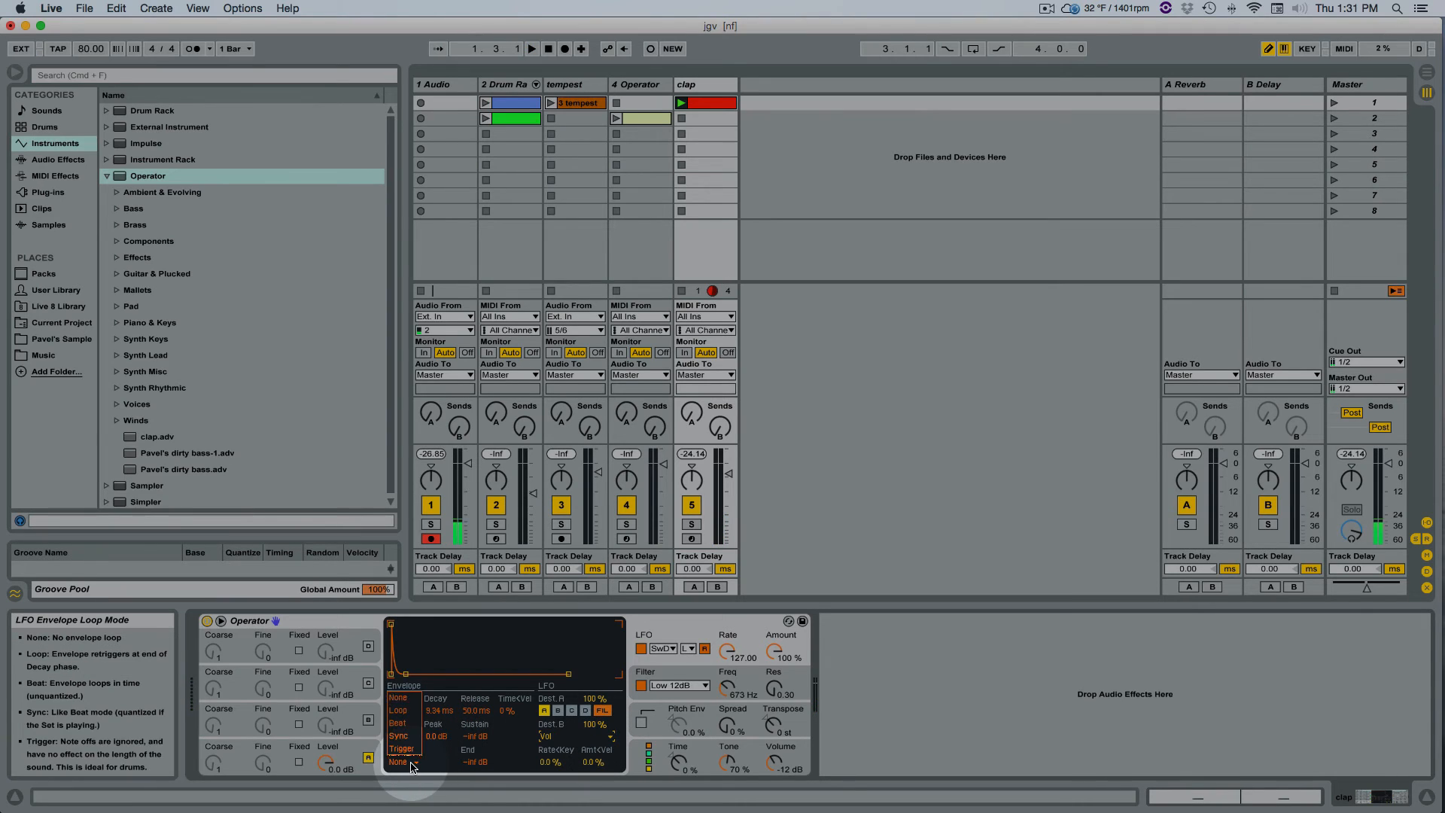
left_click(414, 716)
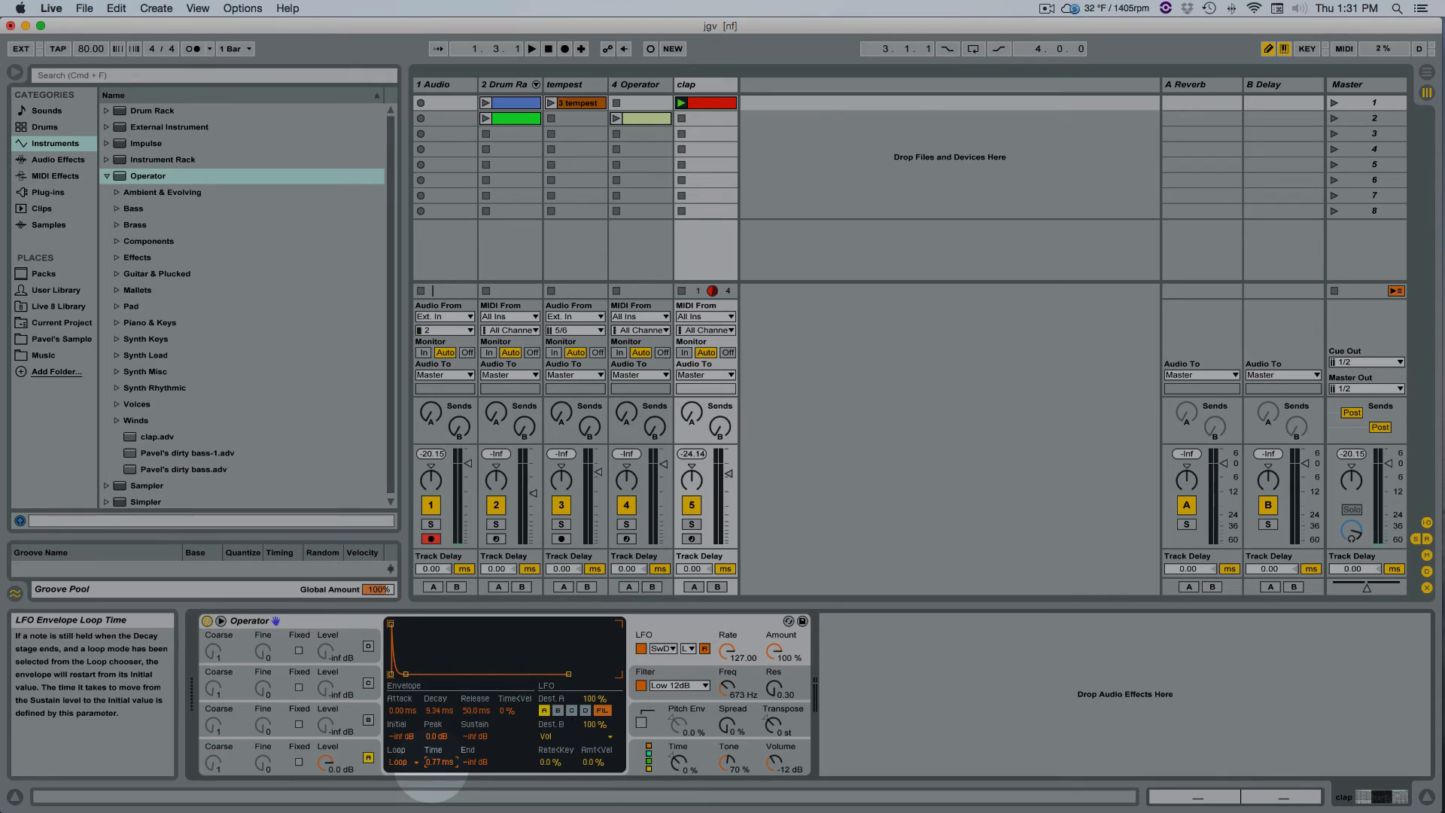
left_click_drag(434, 768, 434, 775)
left_click_drag(476, 762, 476, 725)
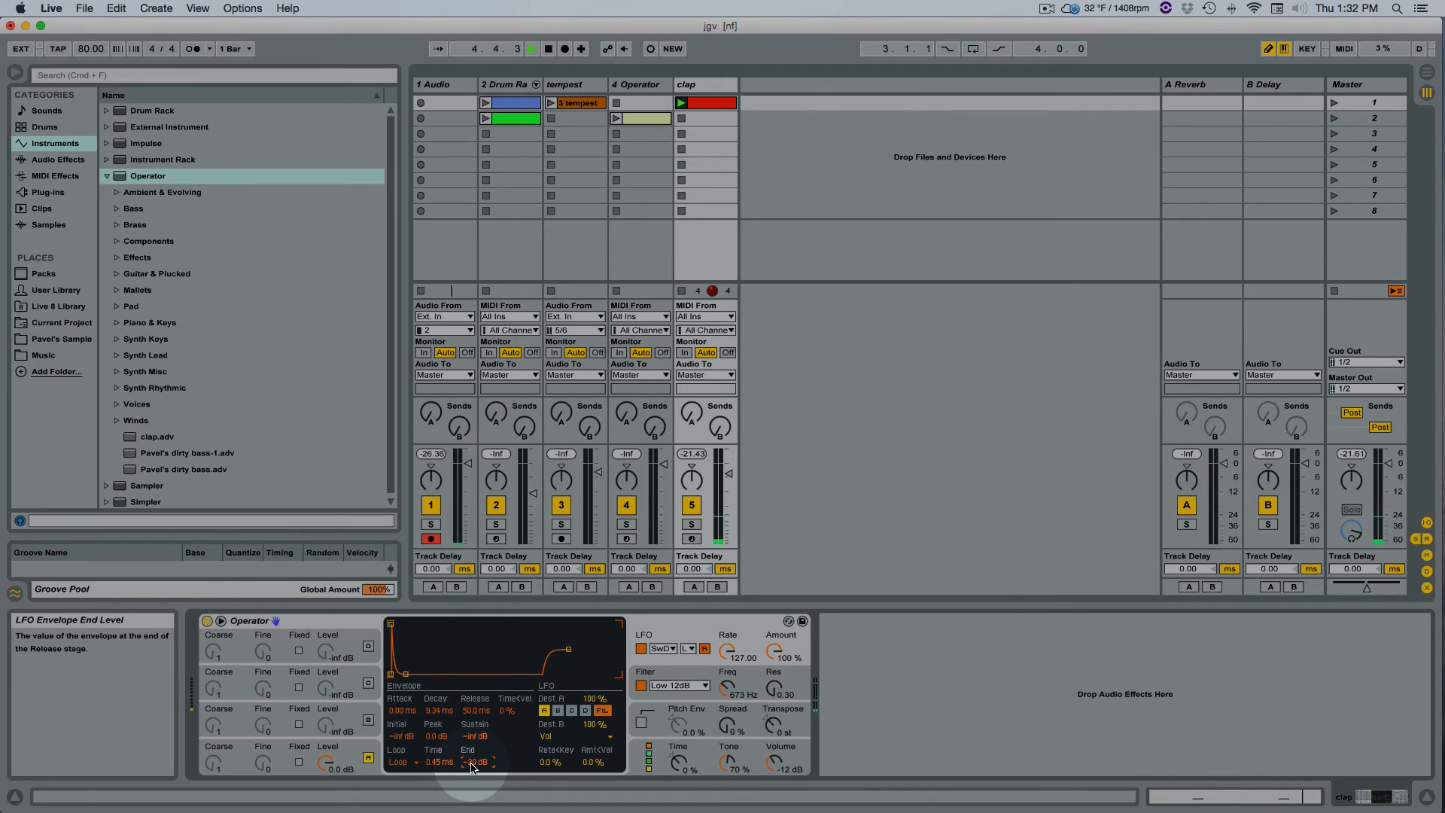
Add filter shaping with 12 dB of drive, trying the Soft shaper and switching it to Hard while the clip plays.
left_click(659, 672)
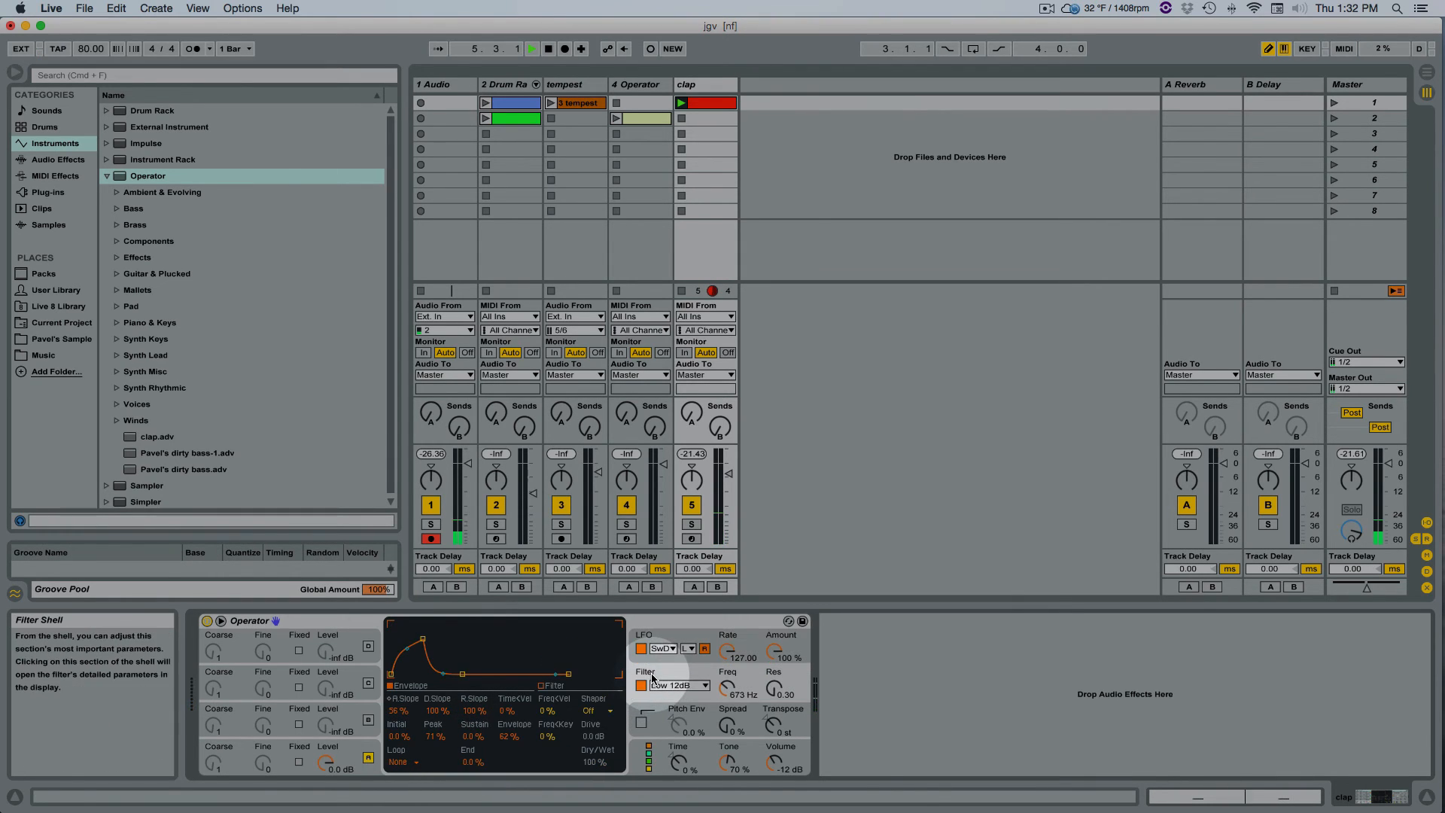
left_click_drag(597, 742, 597, 696)
left_click(598, 713)
left_click(598, 734)
key("space")
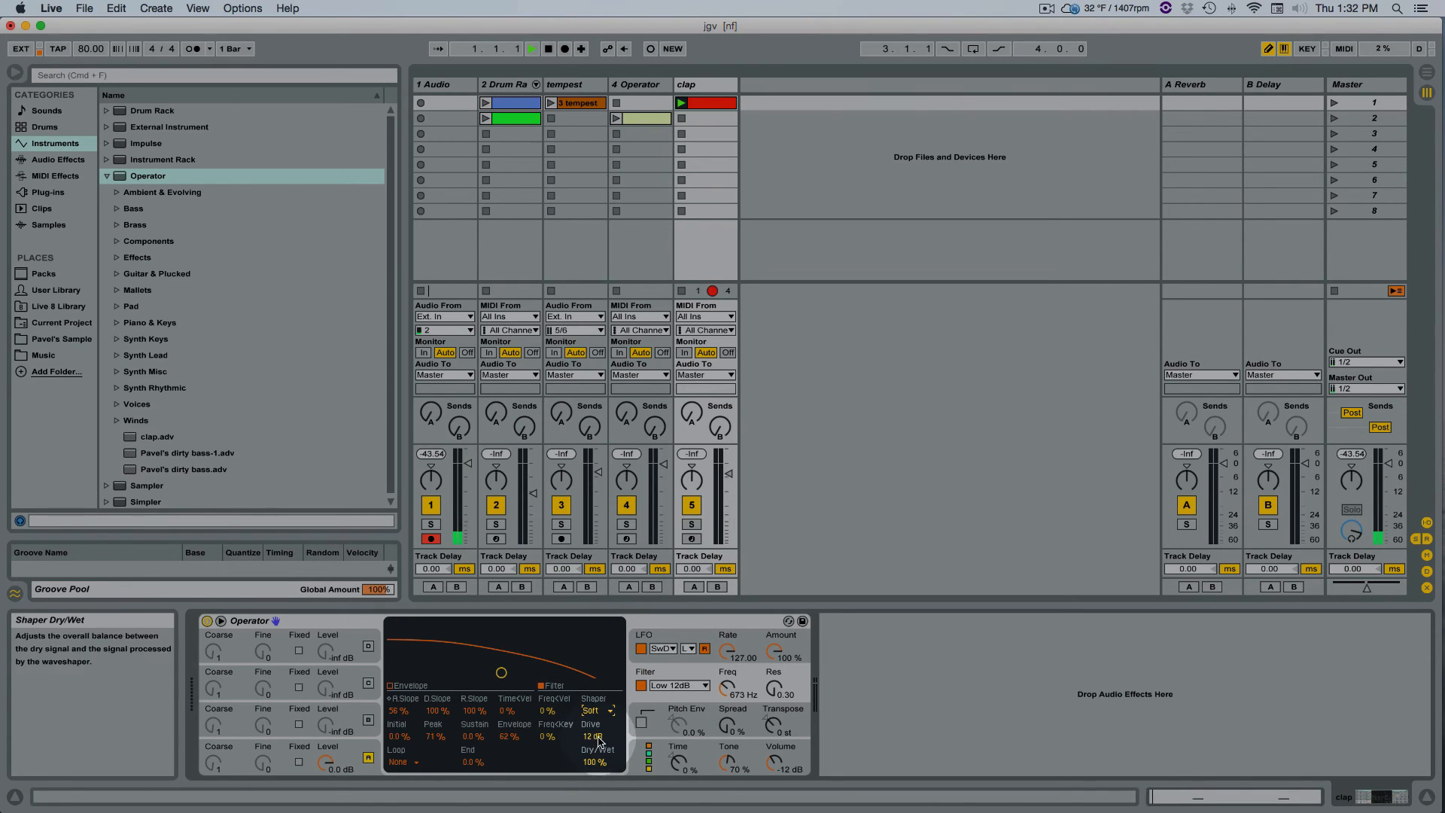
left_click(598, 738)
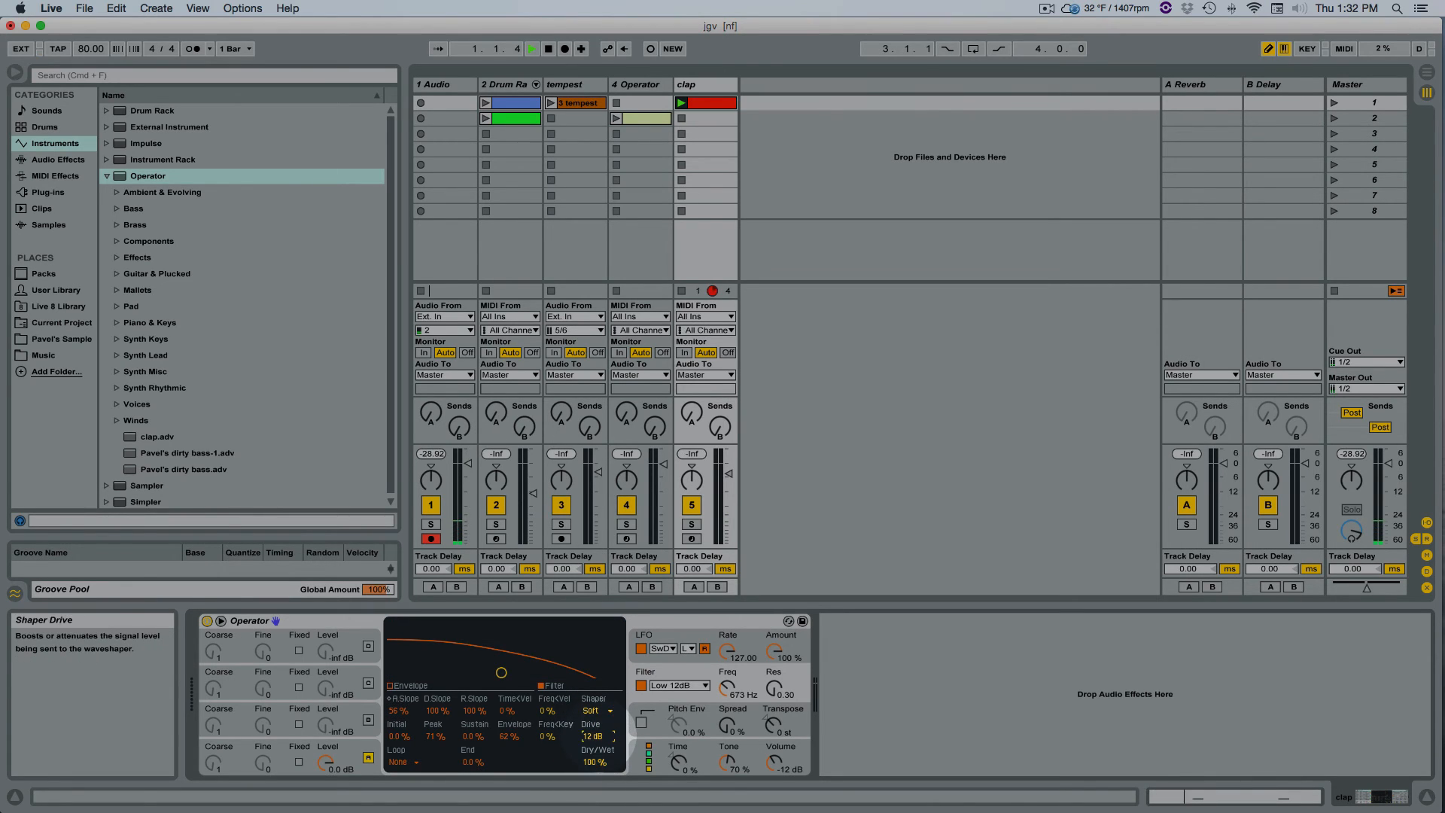
left_click(598, 710)
left_click(597, 750)
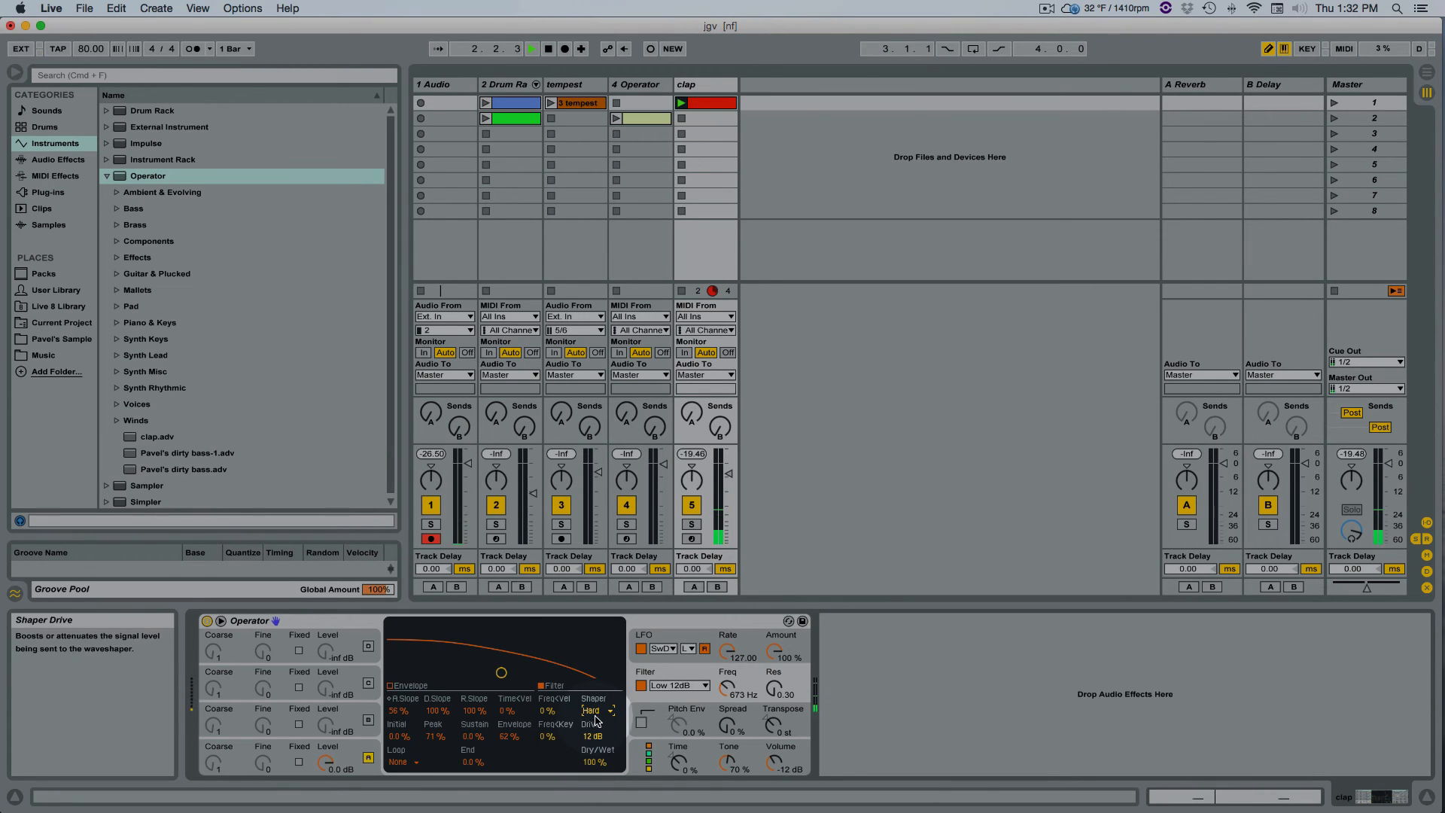
Shorten oscillator A's envelope decay to 519 ms and set the global Time to 9%.
left_click(331, 761)
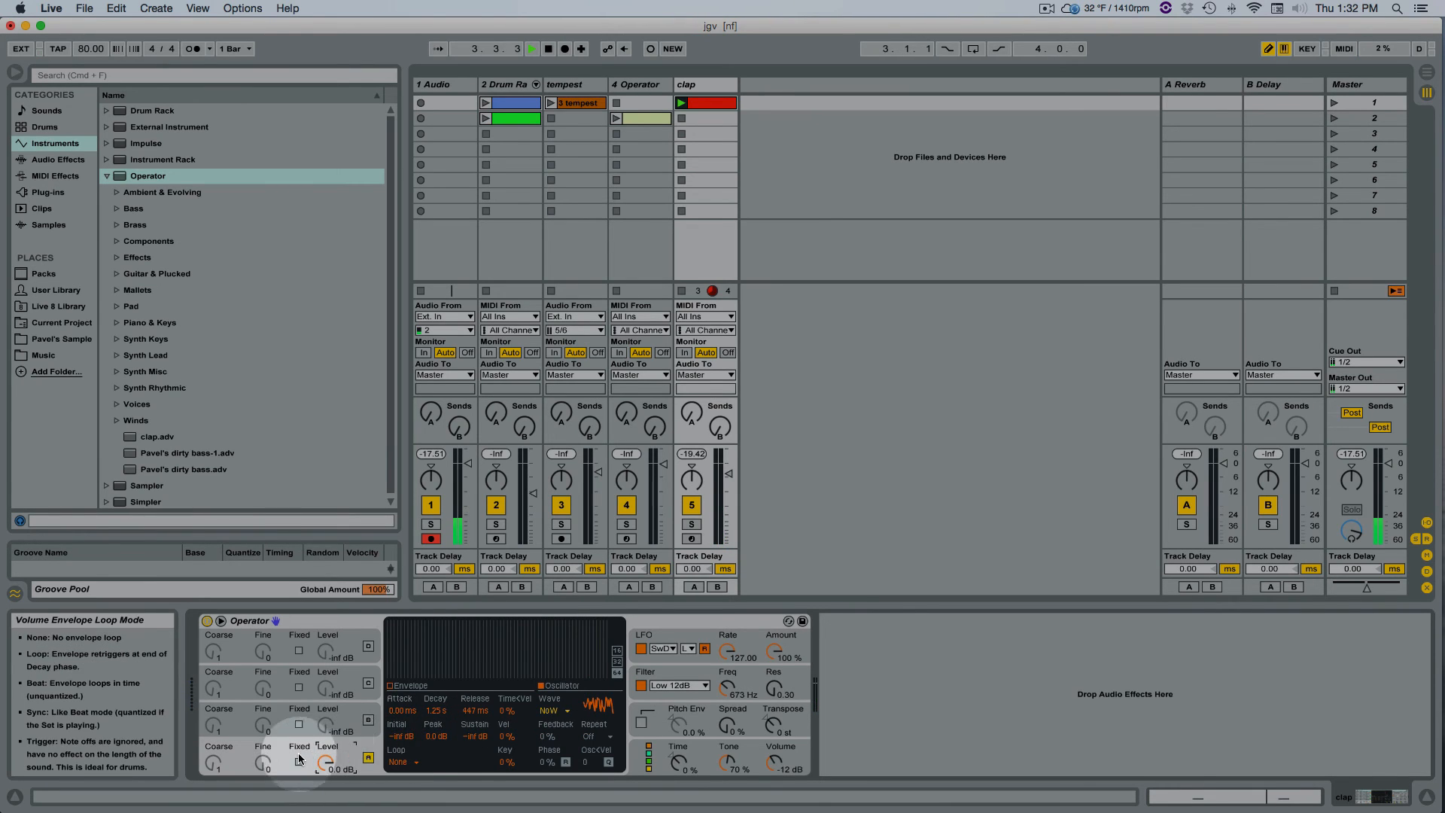
left_click(447, 685)
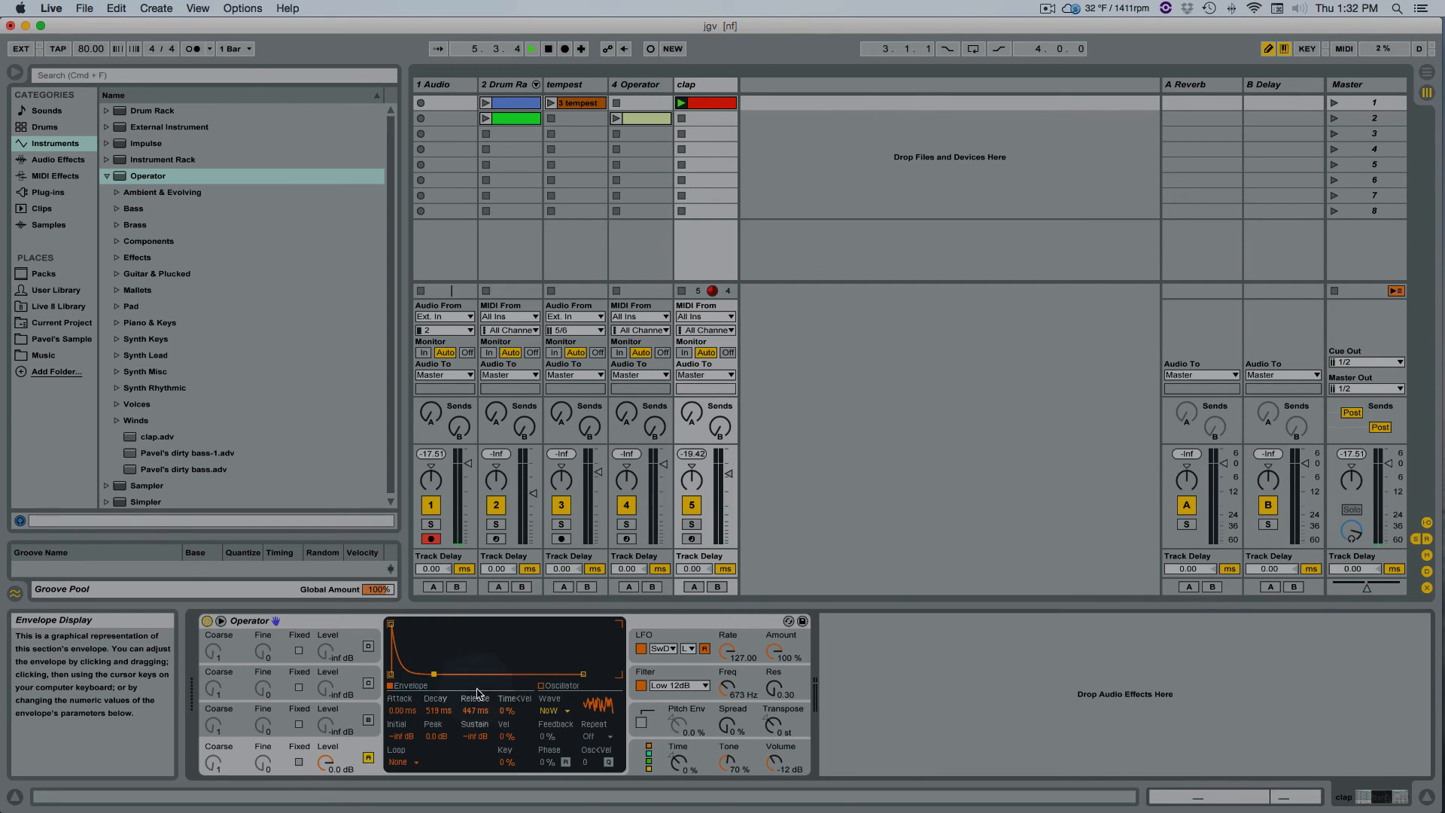
left_click(706, 762)
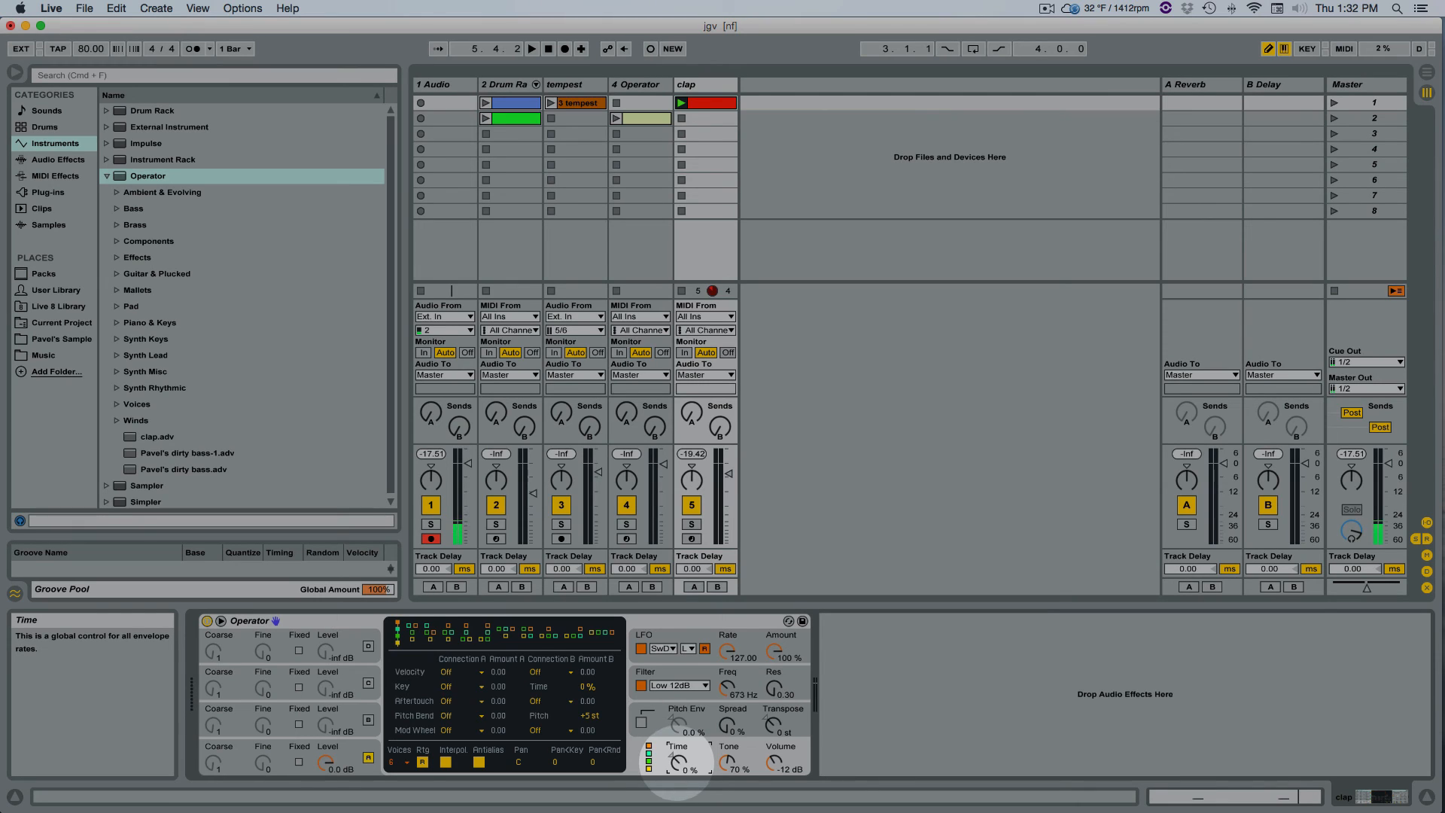
left_click_drag(677, 762, 677, 772)
left_click_drag(676, 759, 676, 760)
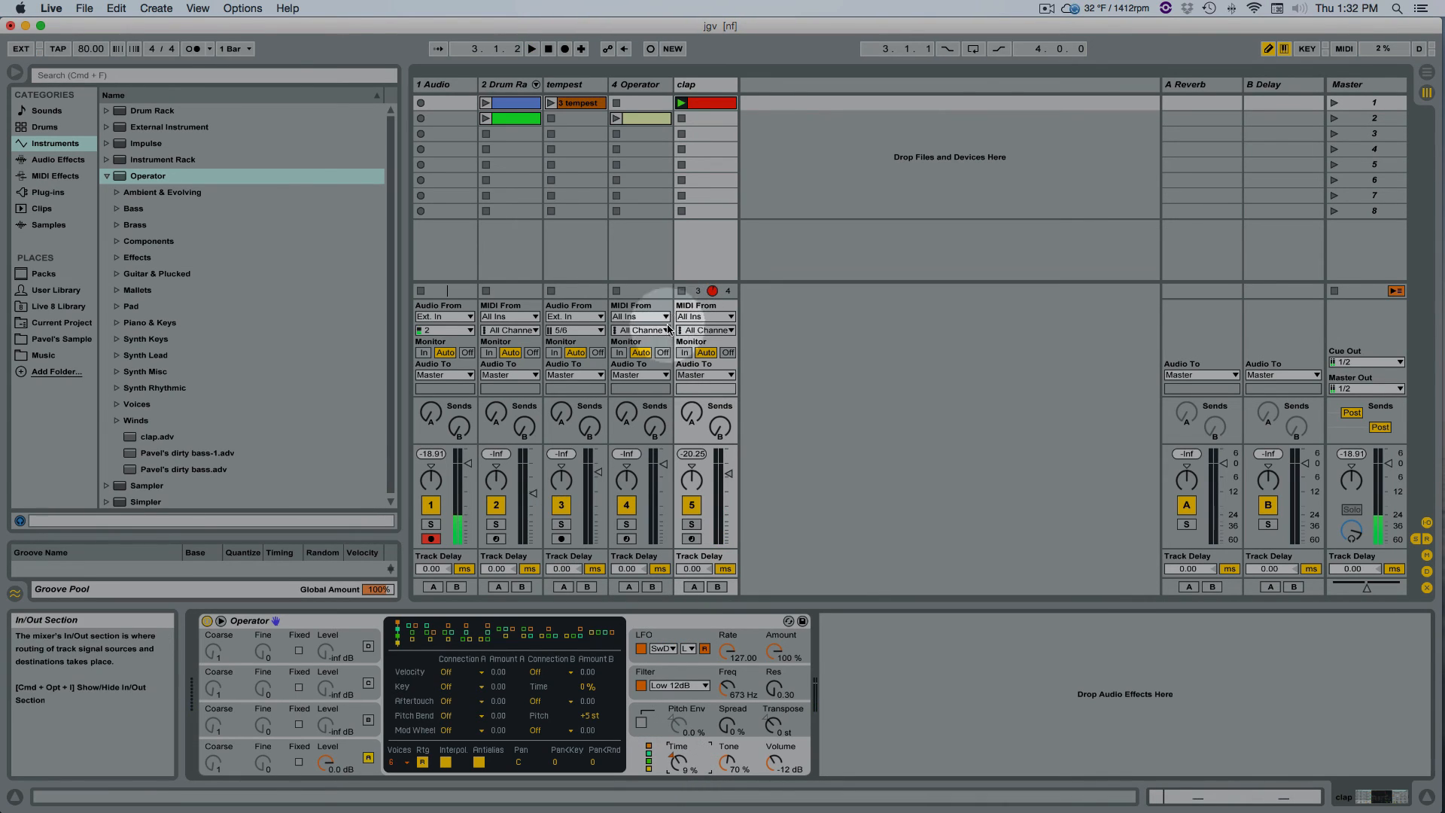
Launch the tempest clip alongside the clap and raise the clap track's volume.
left_click(600, 104)
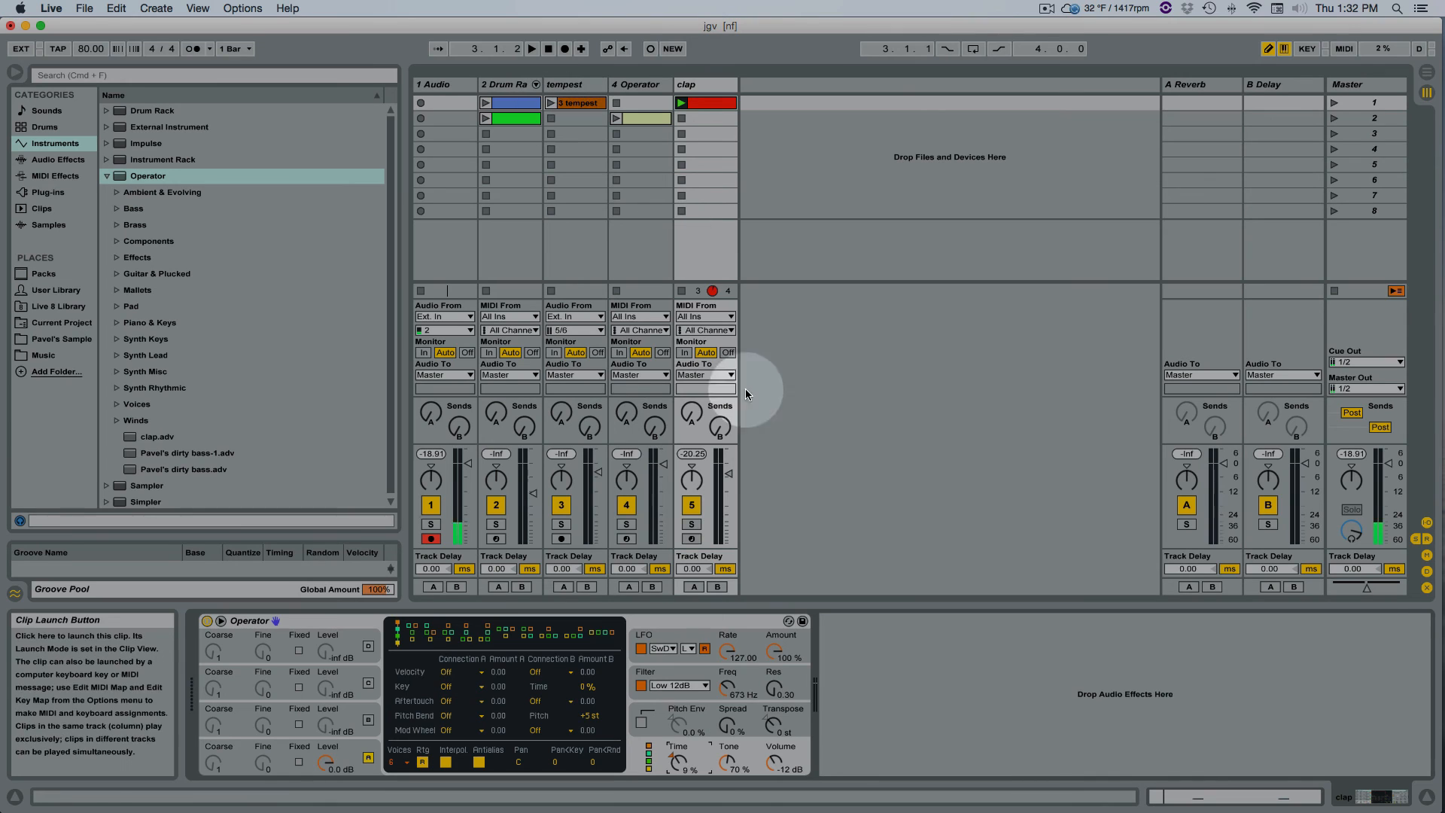
left_click(550, 104)
left_click_drag(727, 488, 726, 465)
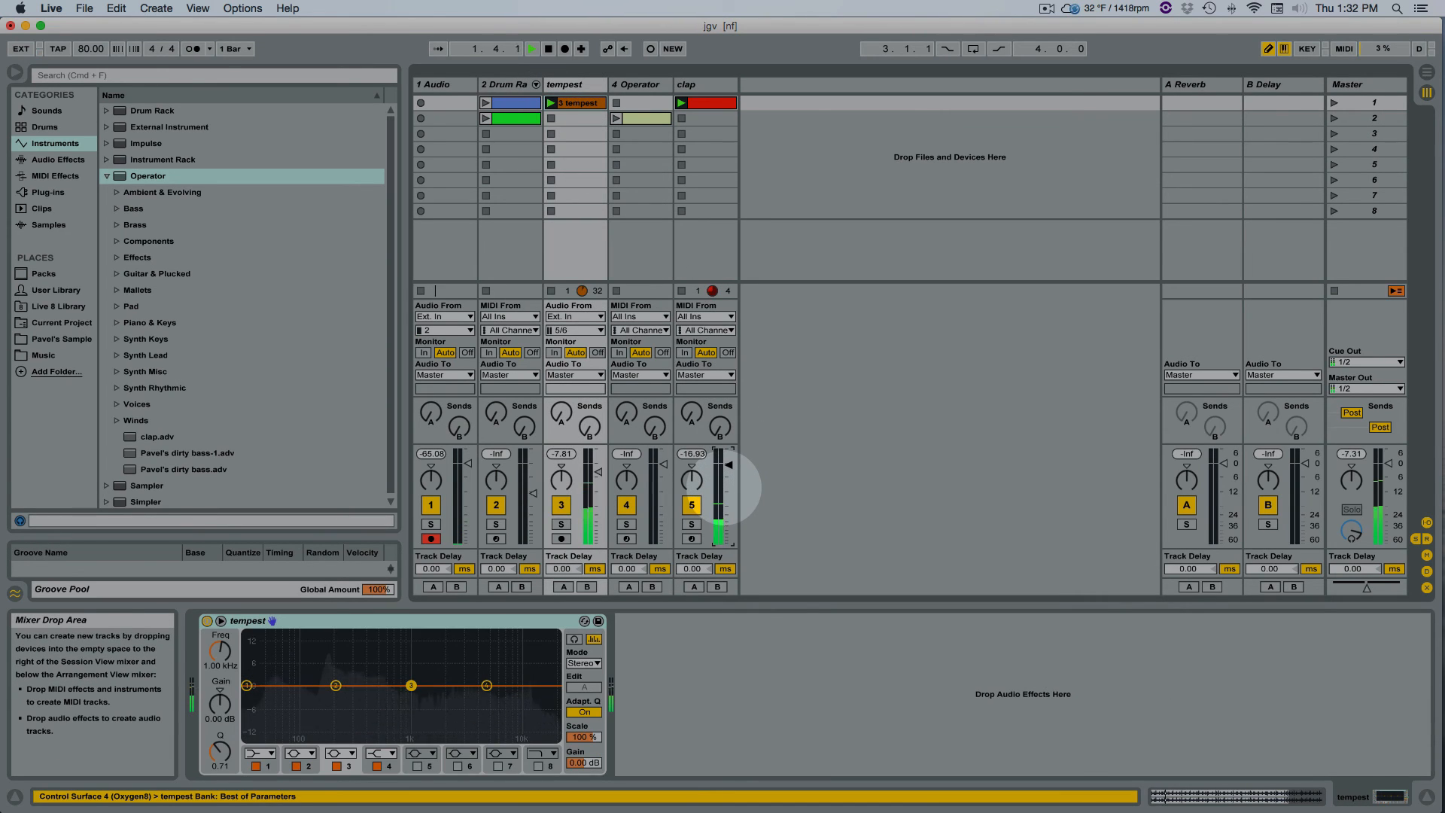
Lower the clap Operator's global Time to -6% while both clips play.
left_click(710, 89)
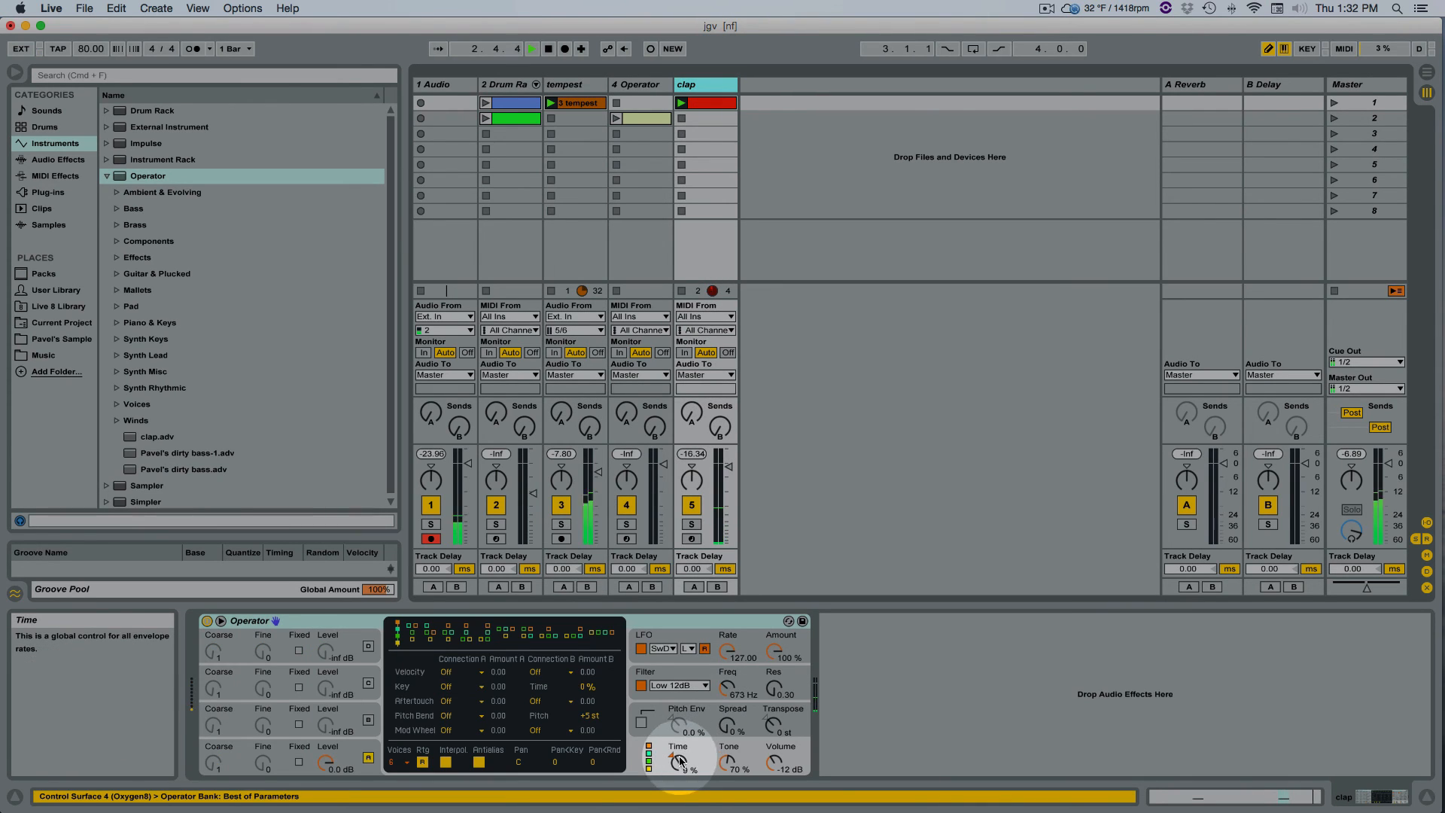
left_click_drag(674, 764, 674, 769)
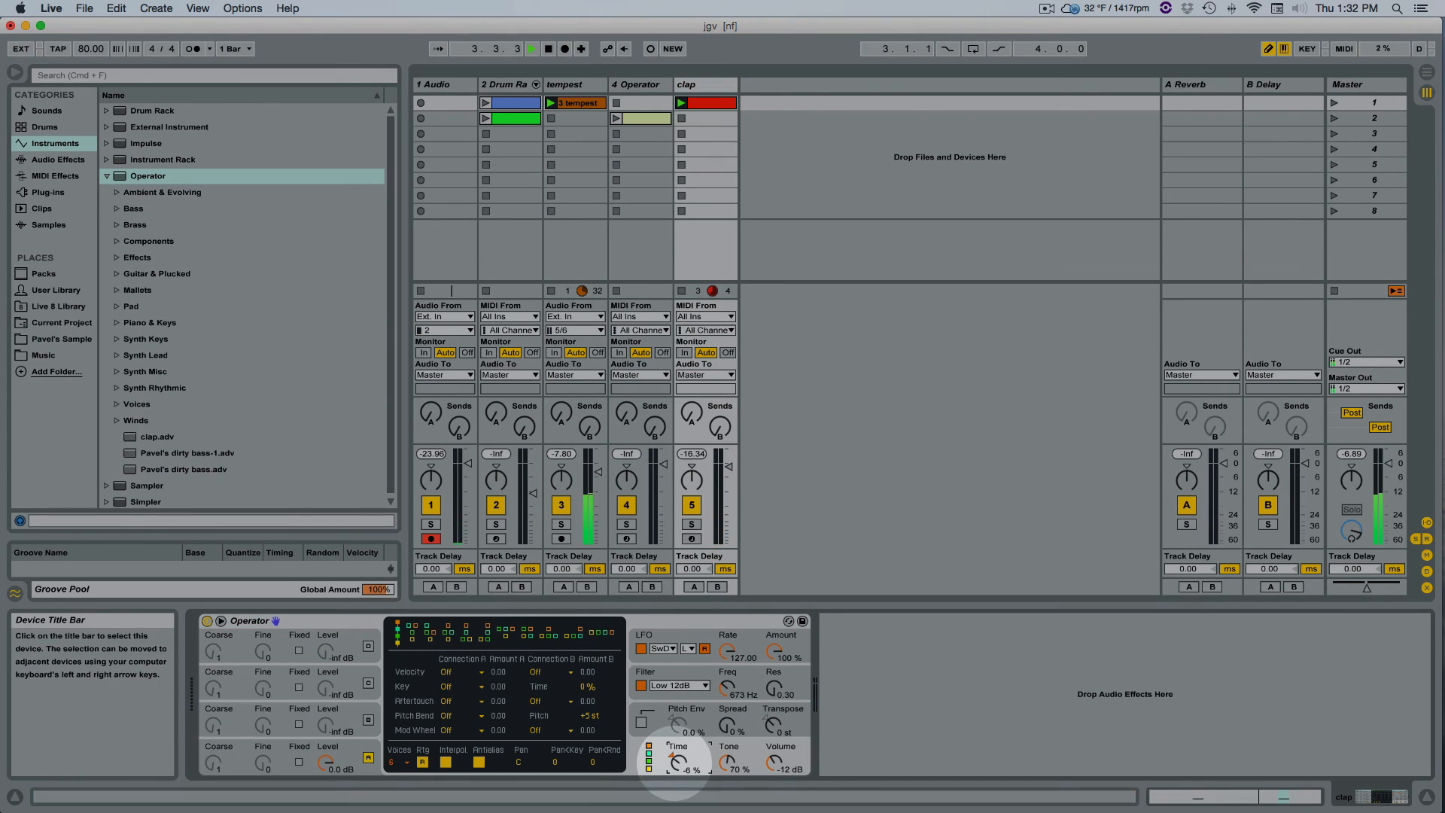
In the clap clip, turn off draw mode and grid snapping, and nudge the first note slightly before 1.2 and the second slightly after 1.4.
left_click(711, 103)
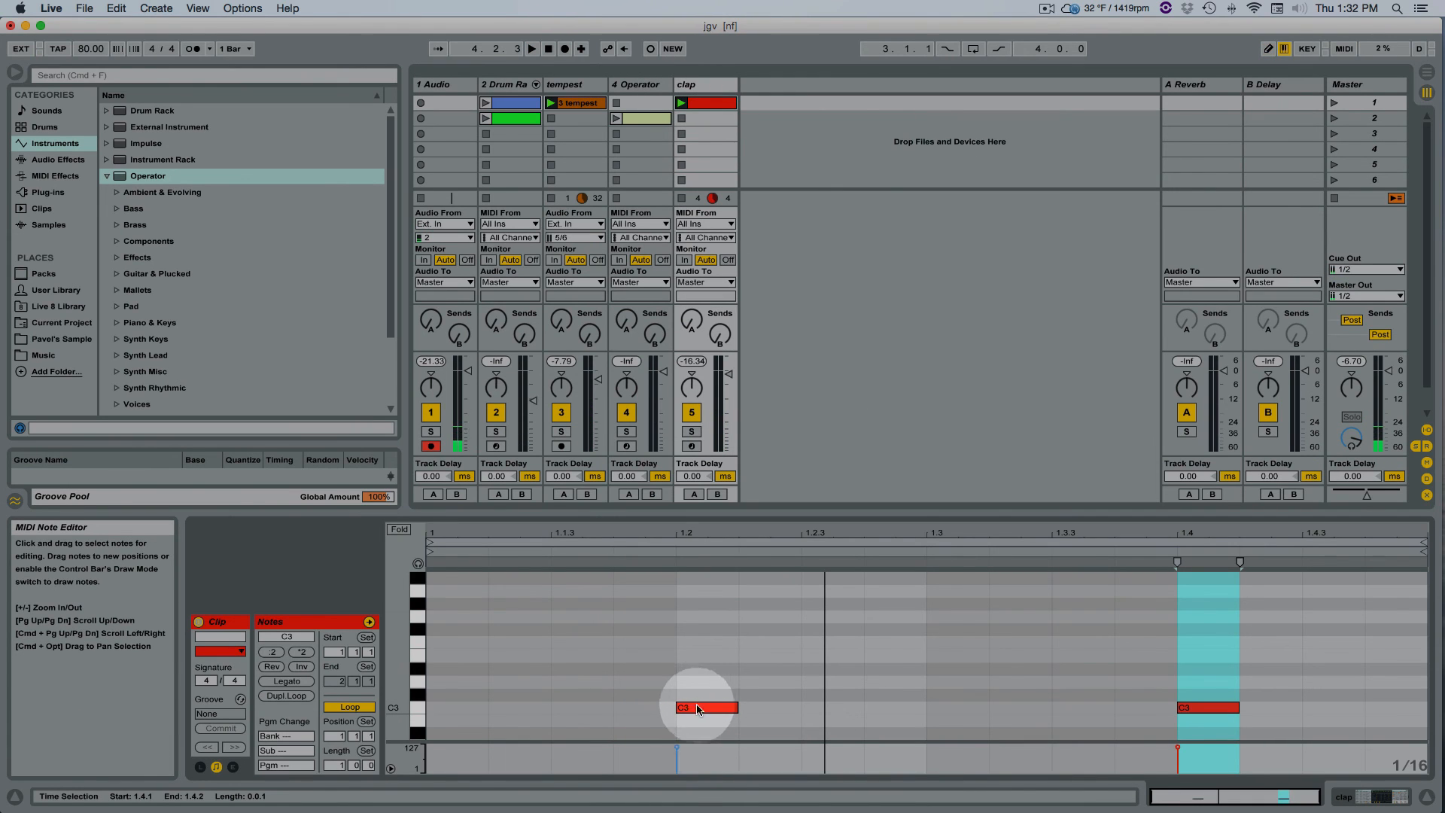
key("b")
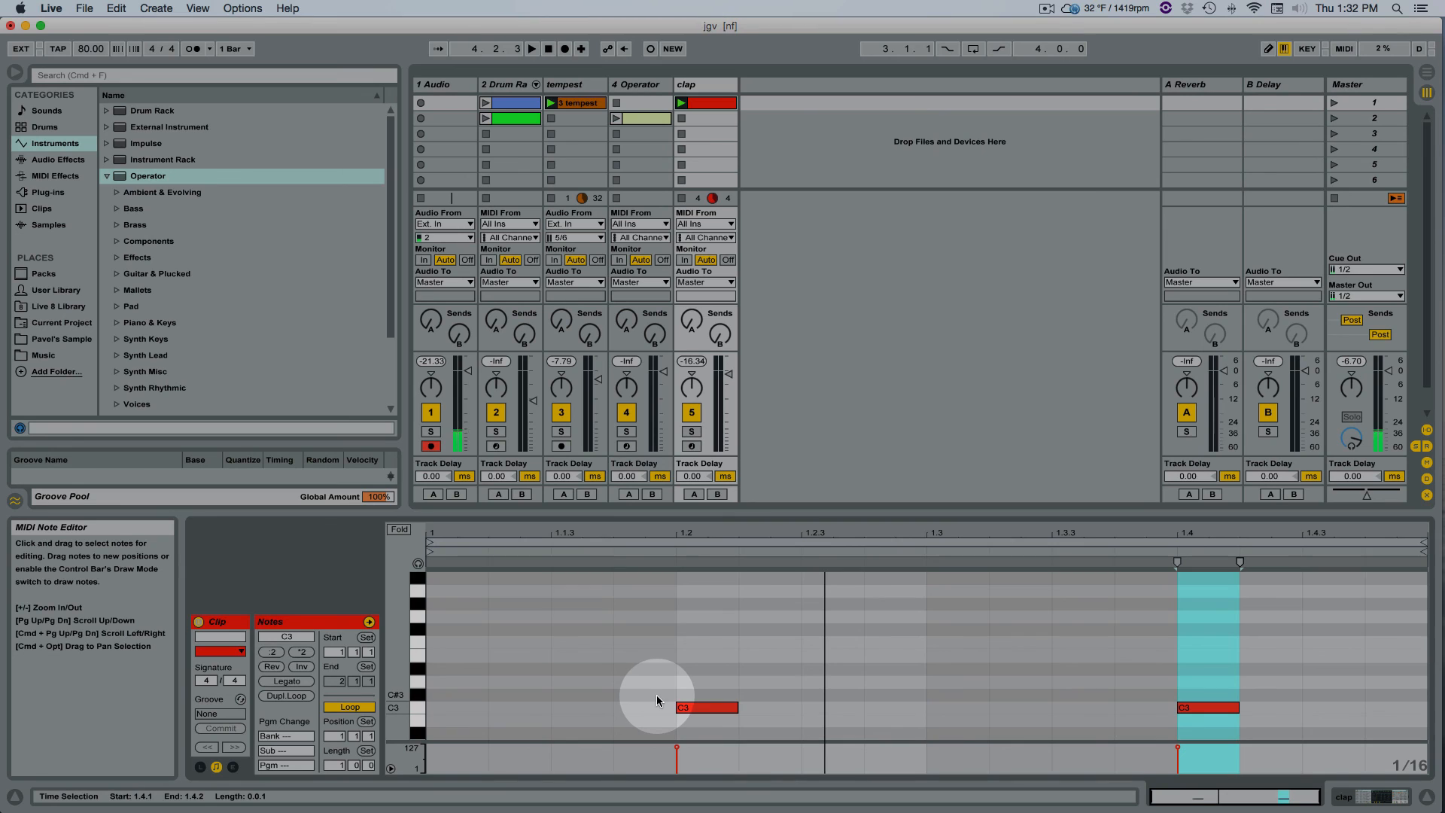
key("super+4")
left_click_drag(705, 710, 698, 710)
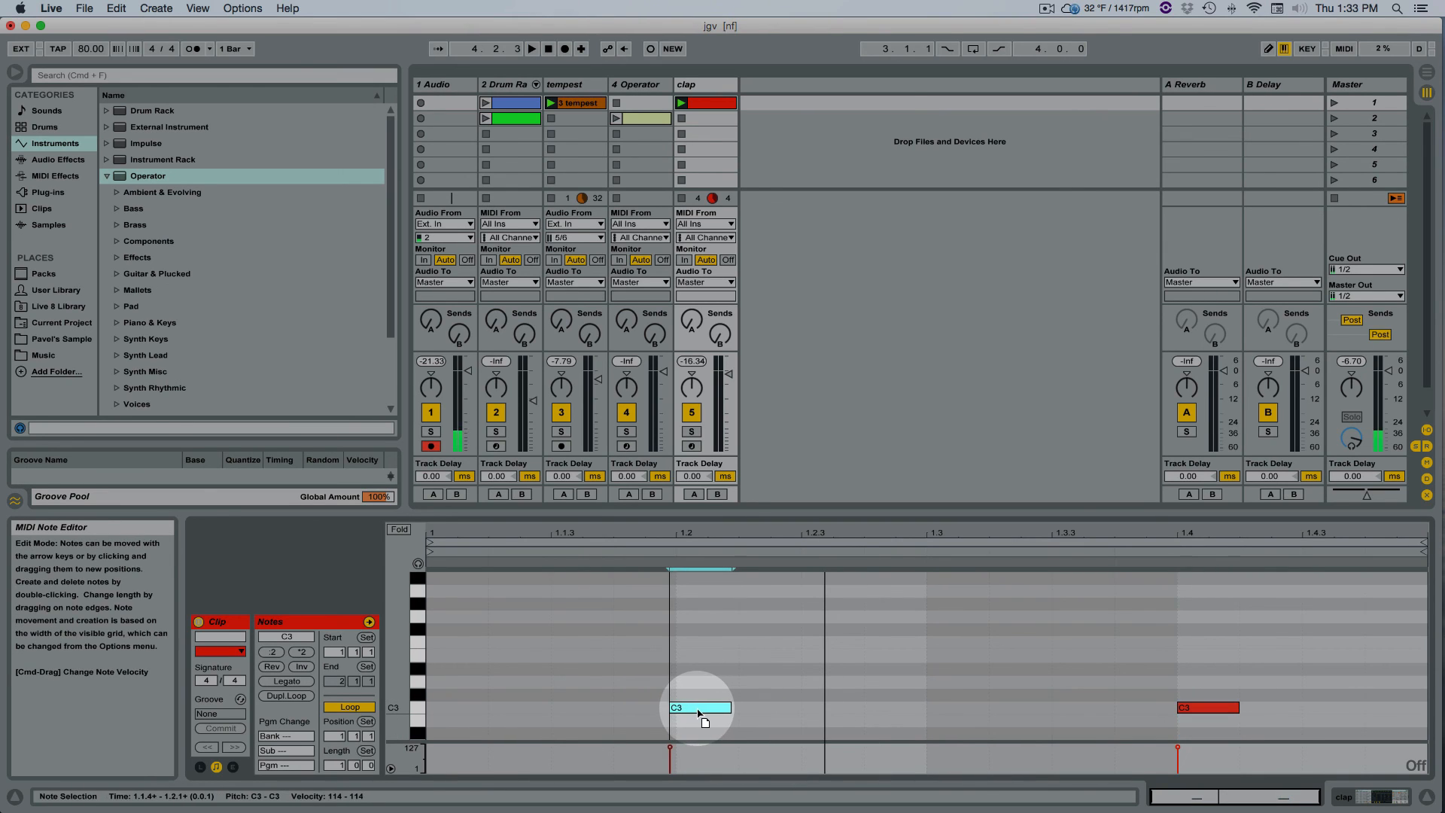
left_click(1213, 711)
left_click_drag(1221, 712, 1225, 709)
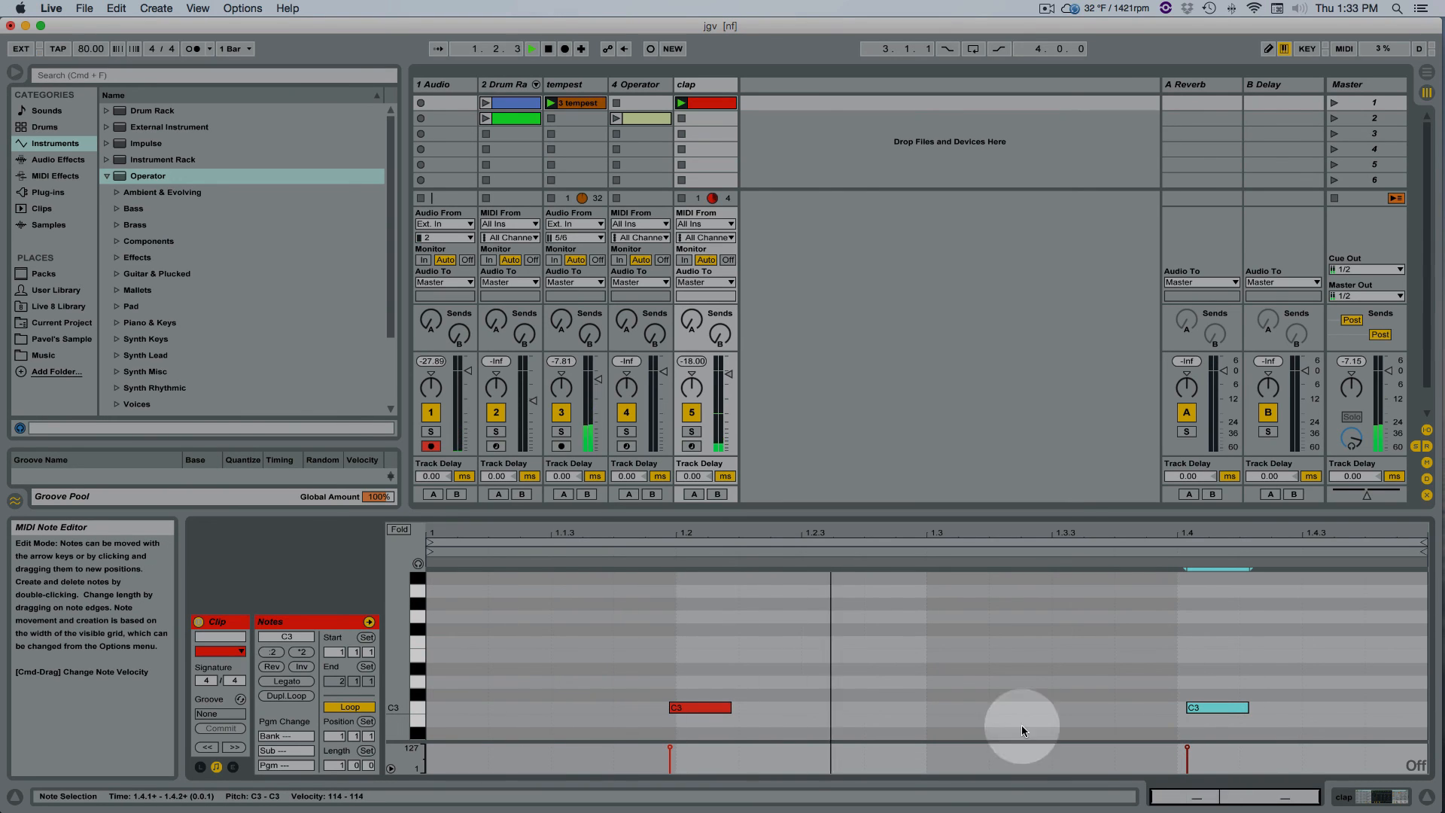
Fine-tune the clap timing by moving the second note back close to 1.4 and the first note closer to 1.2.
left_click(710, 708)
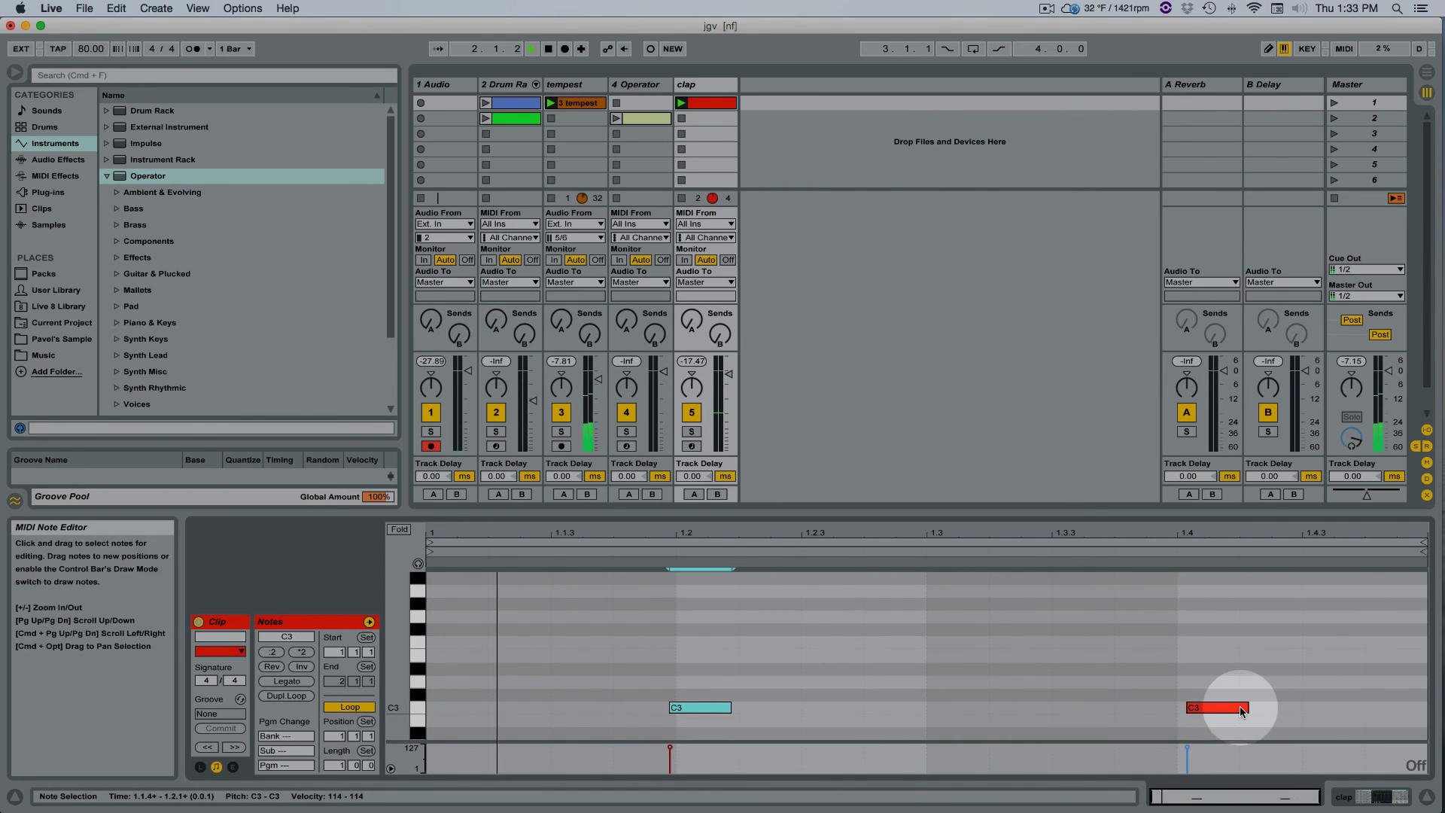
left_click_drag(1236, 705, 1222, 710)
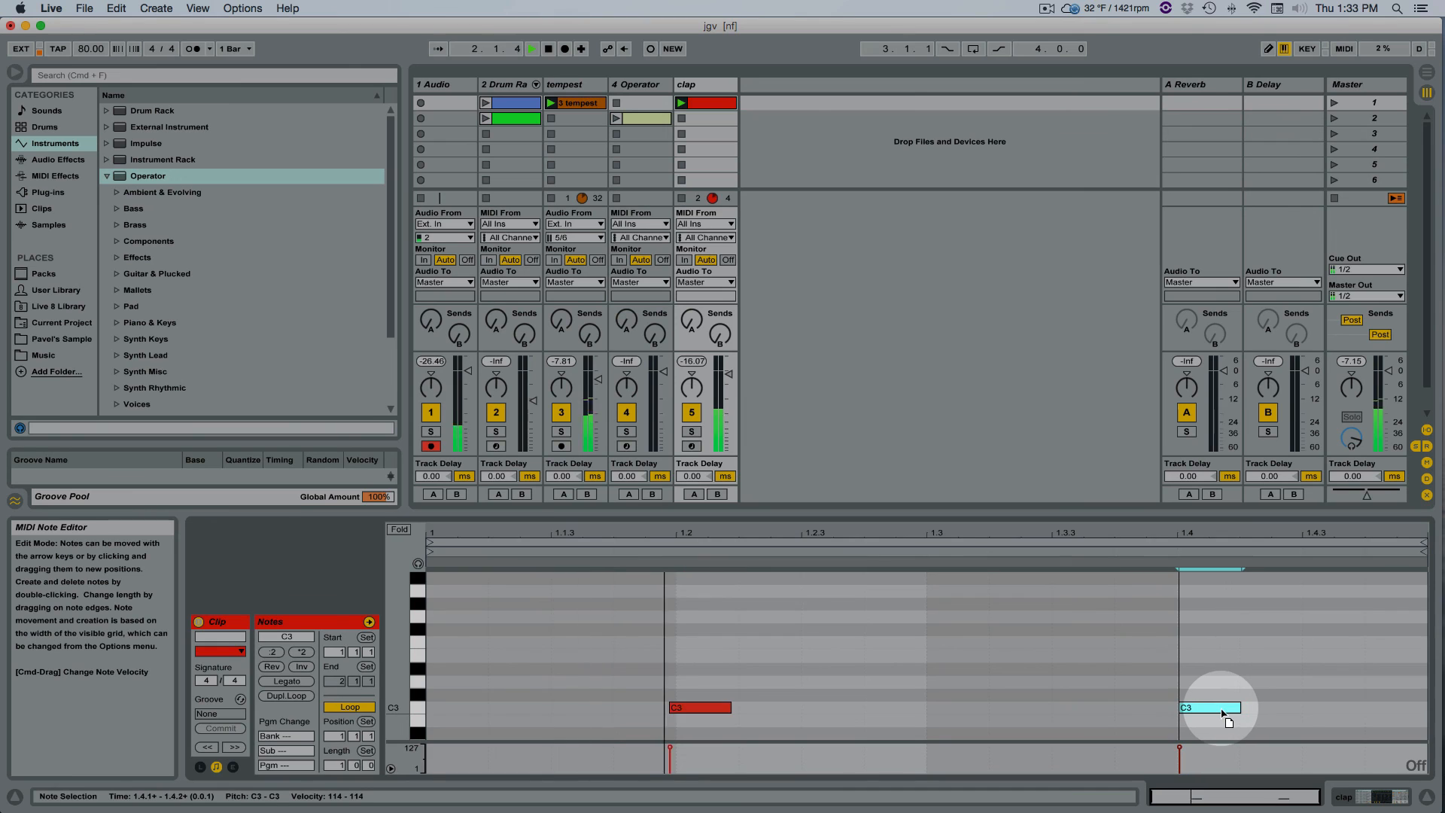
left_click(682, 712)
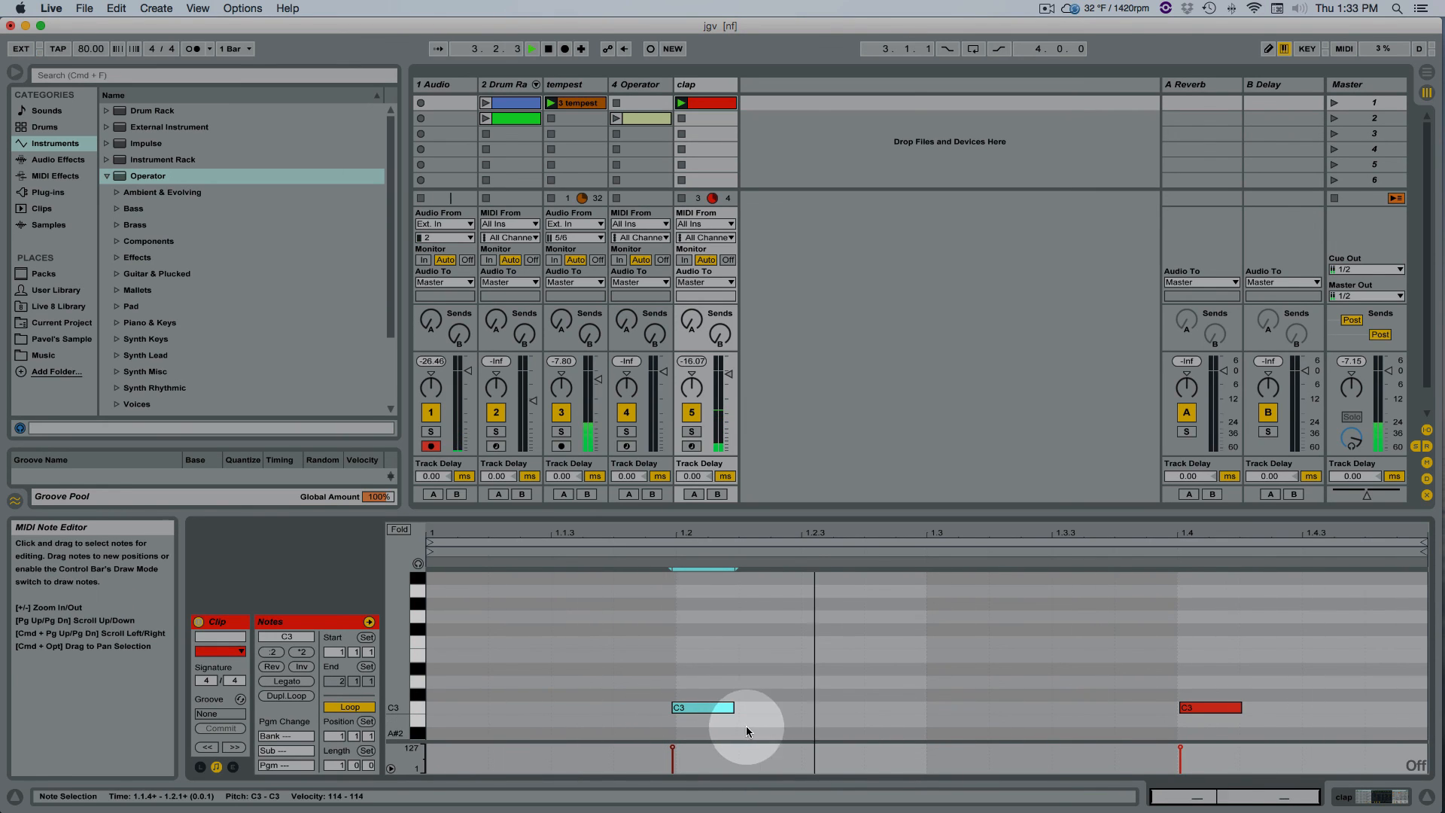
Return to the clap track's Operator and raise the filter frequency to 1.37 kHz.
left_click(680, 103)
left_click(716, 80)
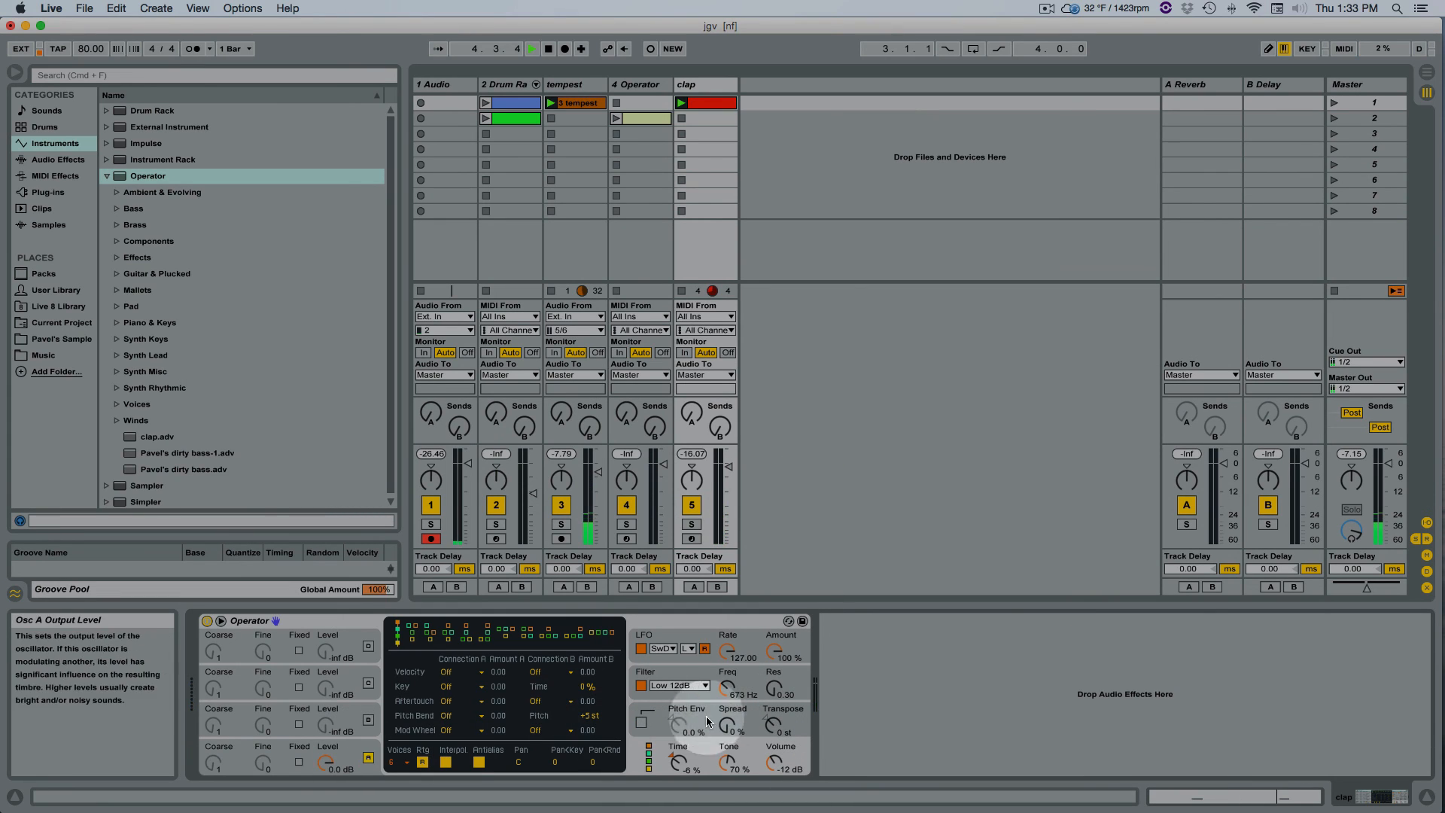
left_click(734, 691)
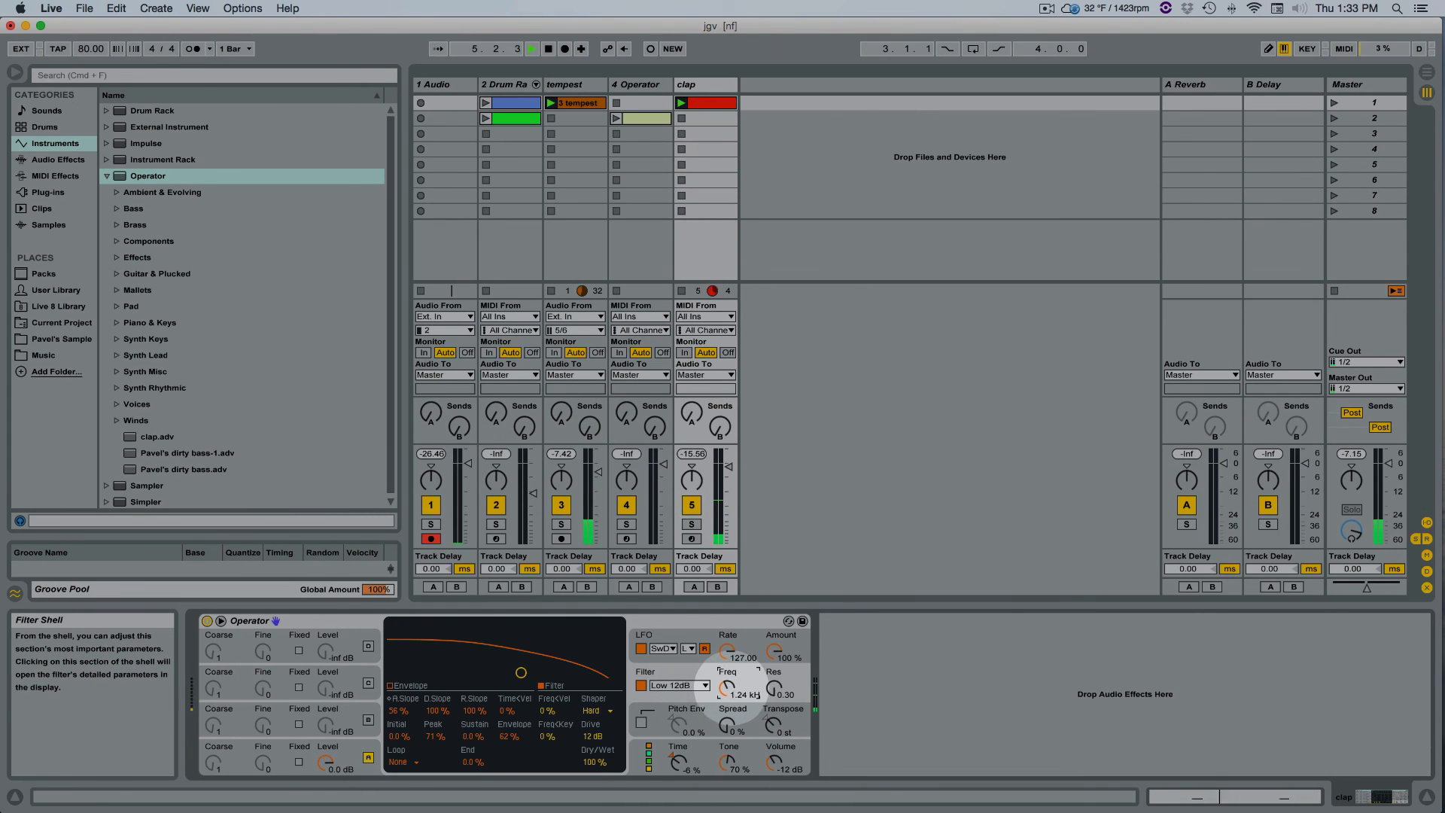
left_click_drag(731, 691, 732, 685)
Change the filter's shaper to Sine and launch the first Drum Rack clip to play with the clap.
left_click(599, 710)
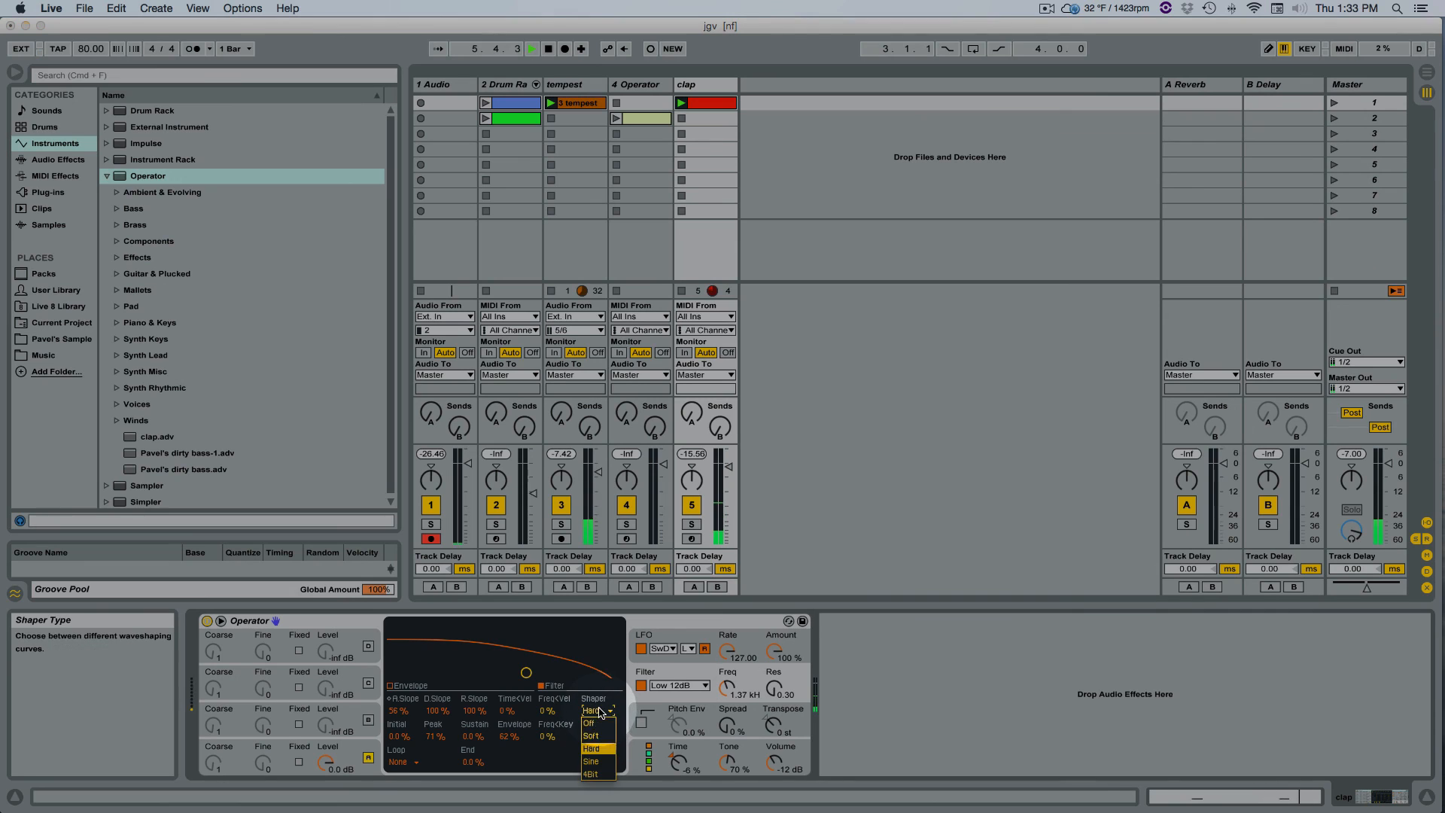
left_click(591, 761)
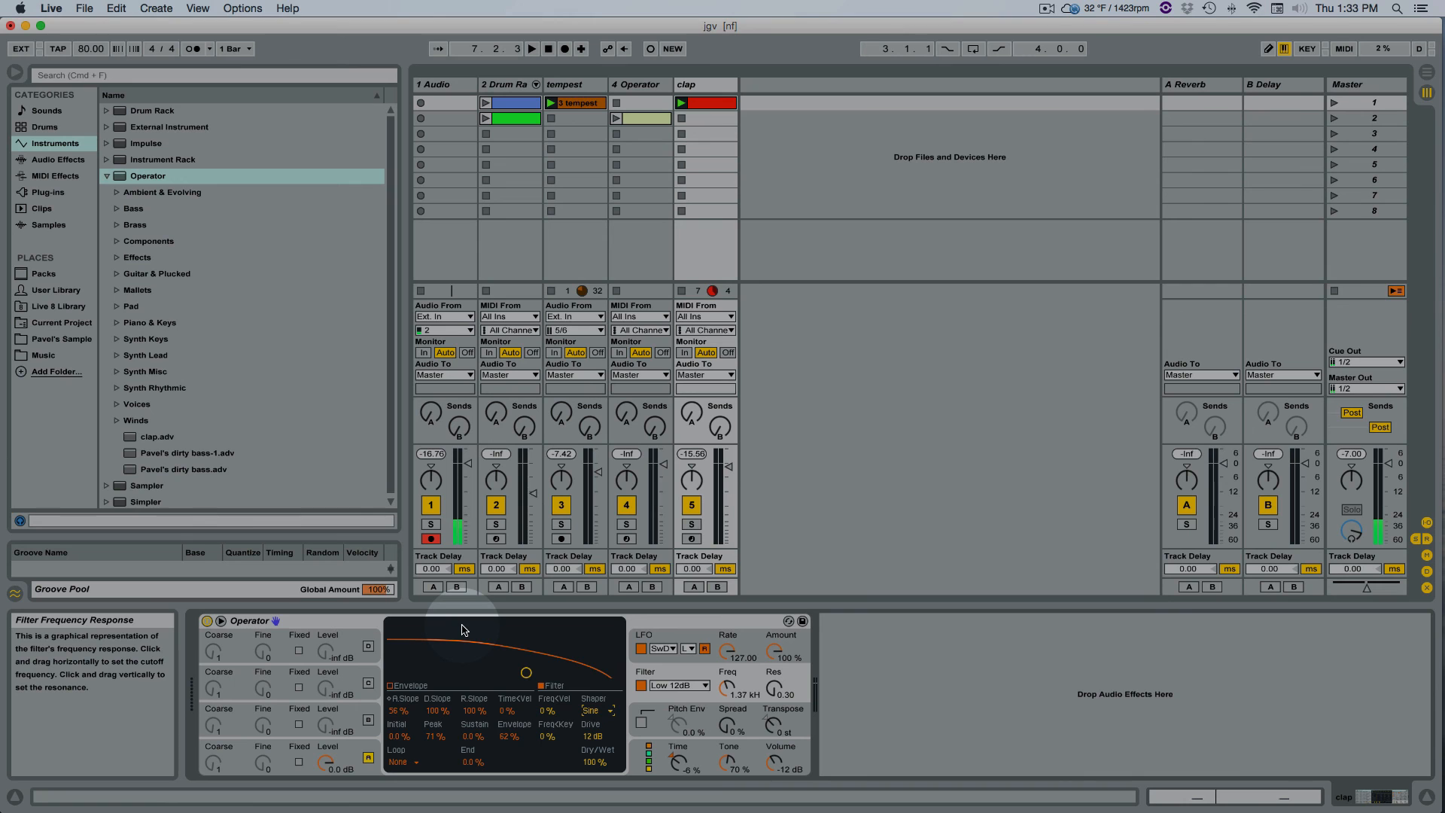
left_click(486, 103)
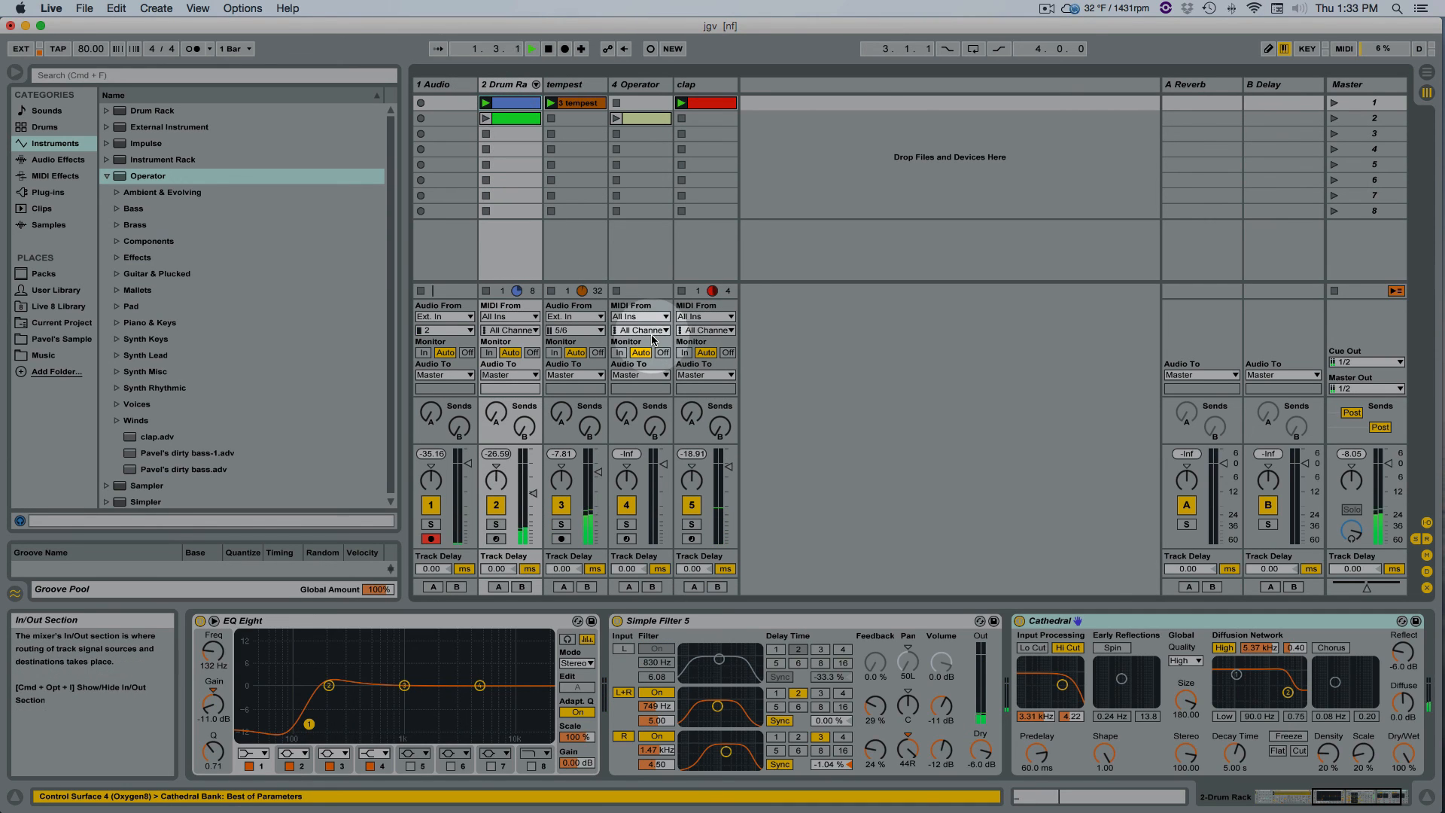